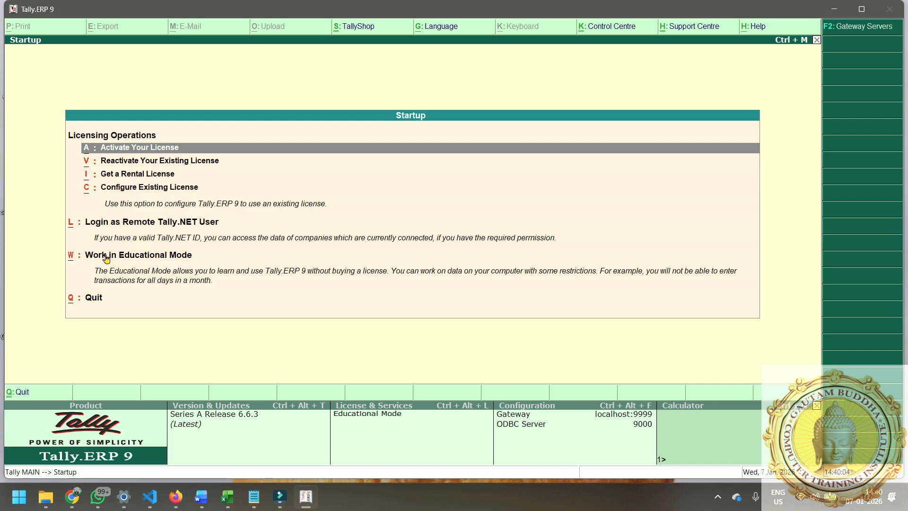
Start working in Educational Mode from the licensing startup screen
click(178, 256)
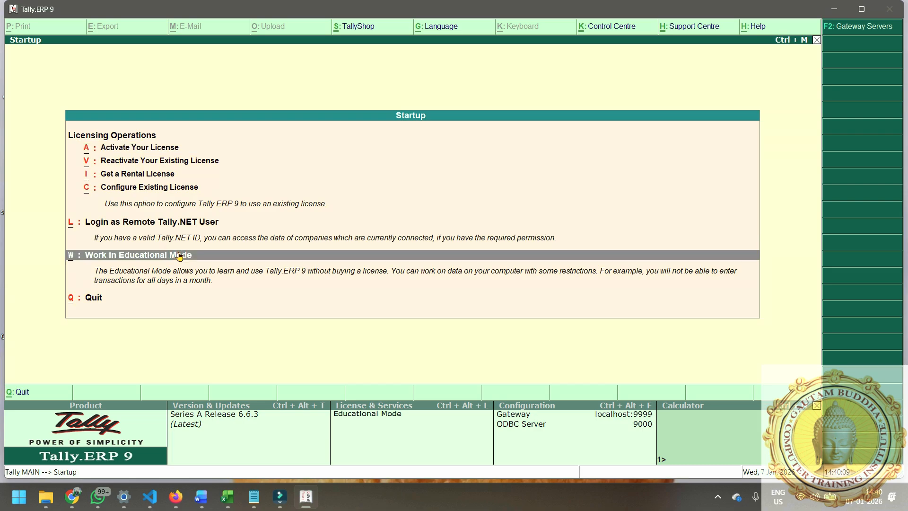
click(179, 255)
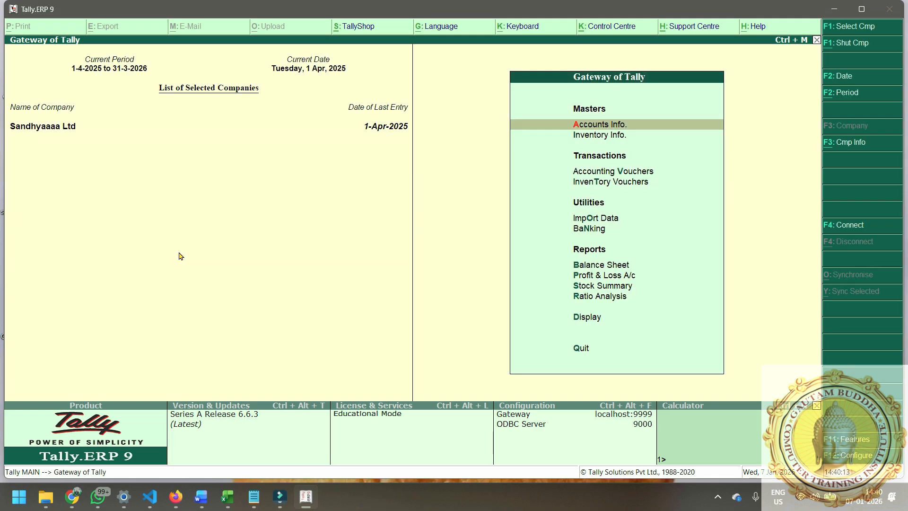
Shut the loaded company and start creating a new one, opening its data directory for editing
key(alt+F1)
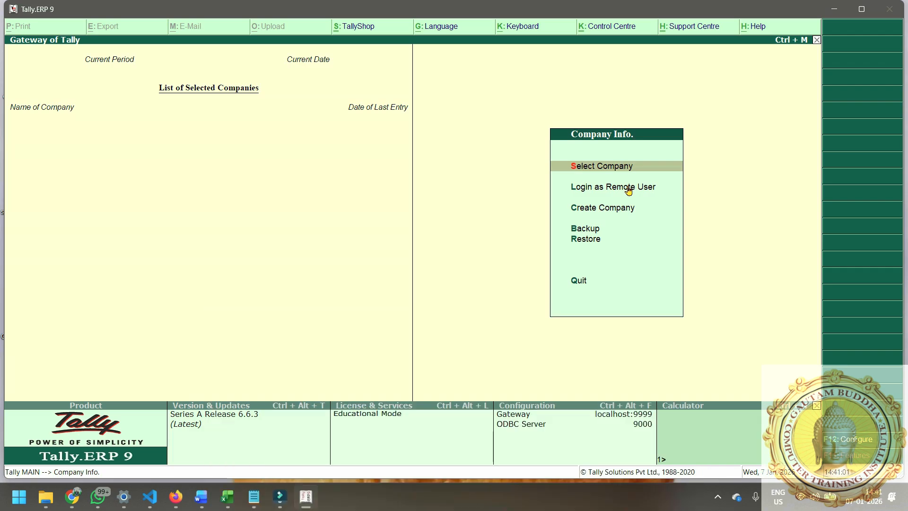
click(607, 206)
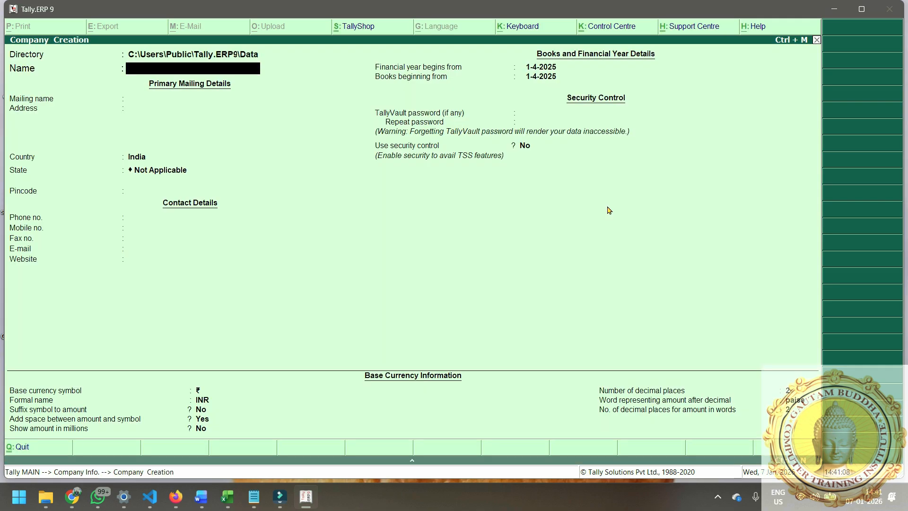
click(140, 56)
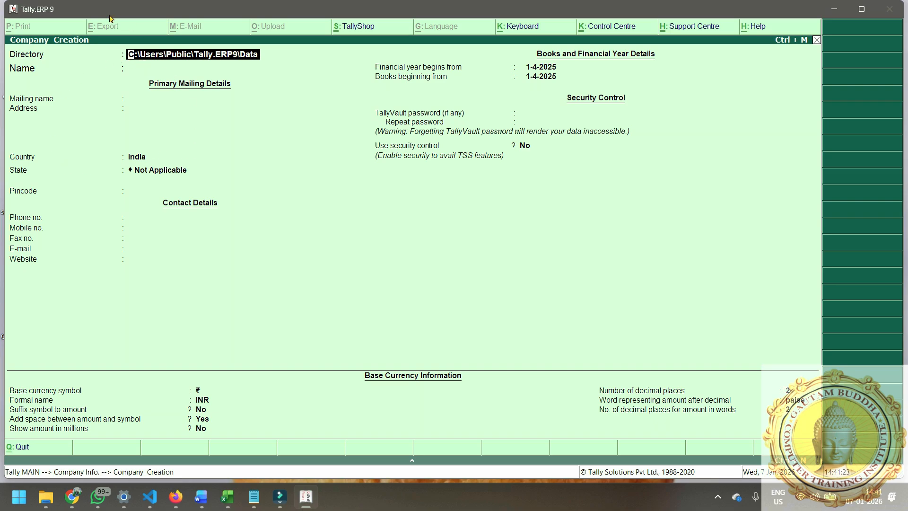
Switch to the Tally folder window in File Explorer and check the available drives under This PC
click(47, 492)
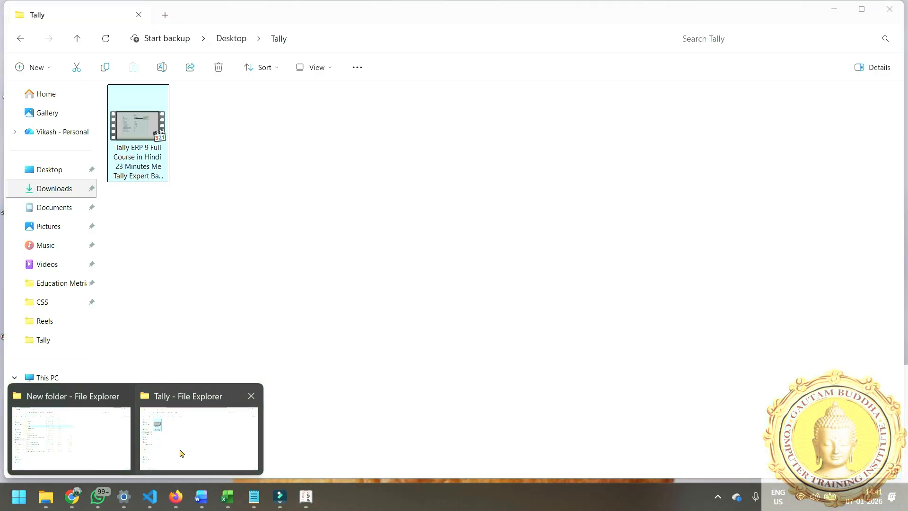
click(178, 452)
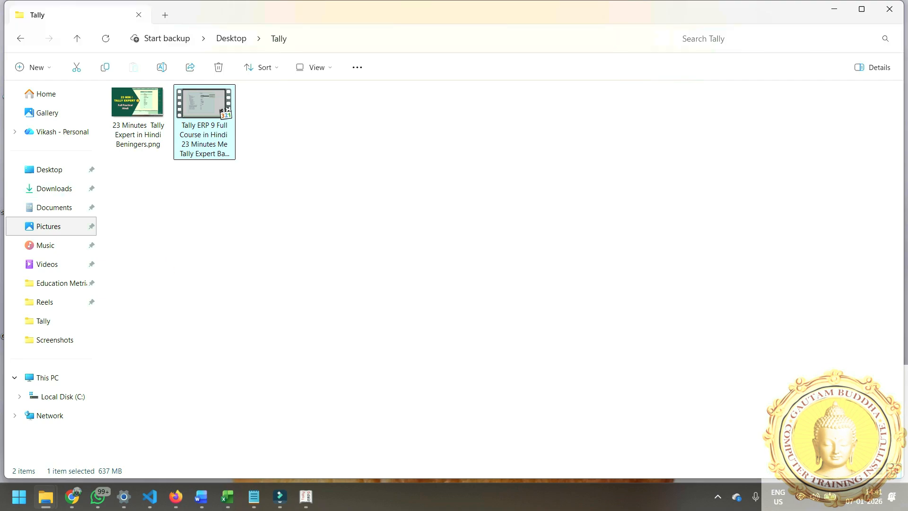
click(48, 378)
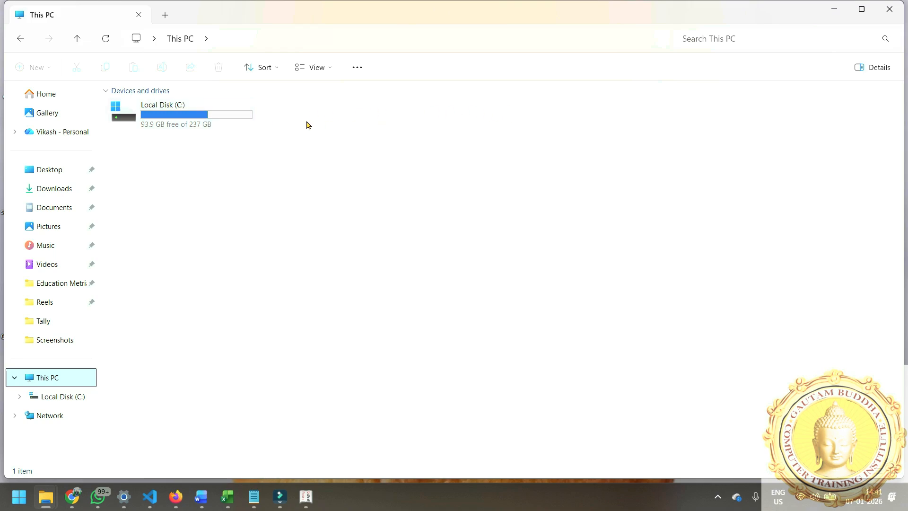
mouse_move(184, 114)
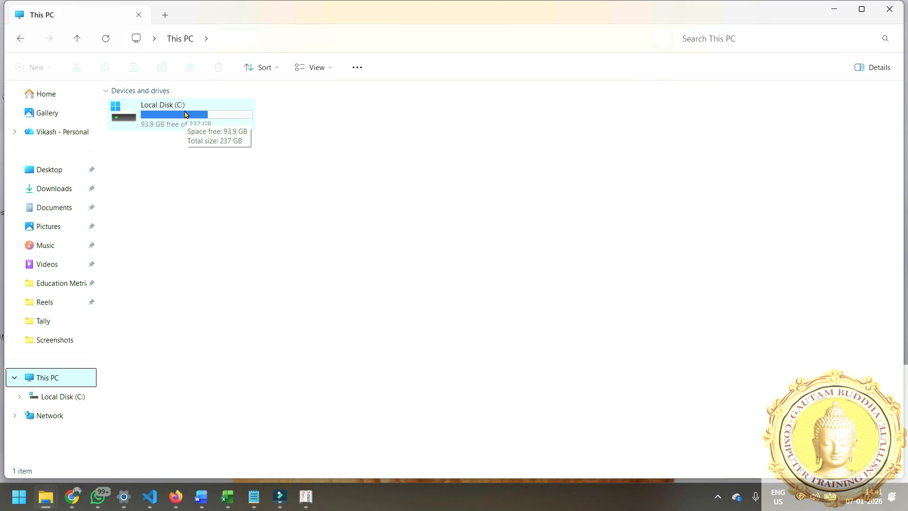
Switch back to Tally.ERP 9, set the company directory to C: and enter GBCTI Ltd as name and mailing name
click(308, 500)
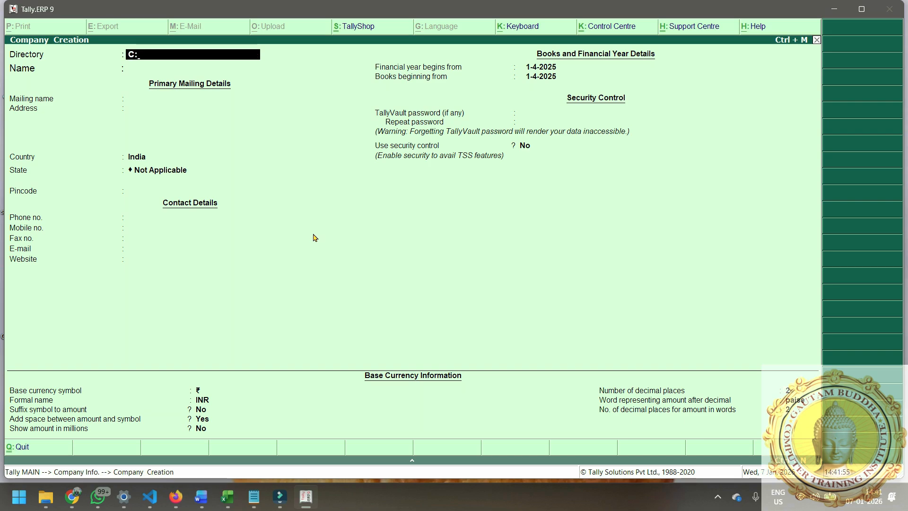
key(Return)
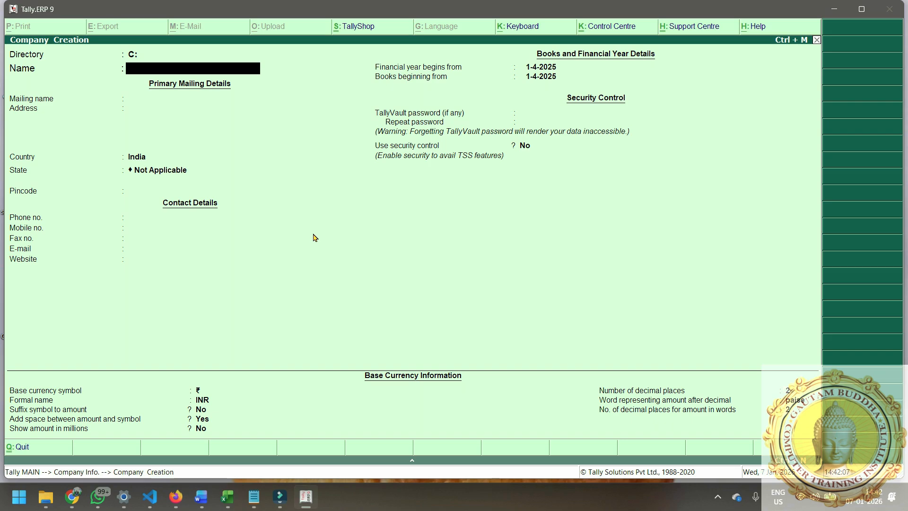
text(GBCTI Ltd)
key(Return)
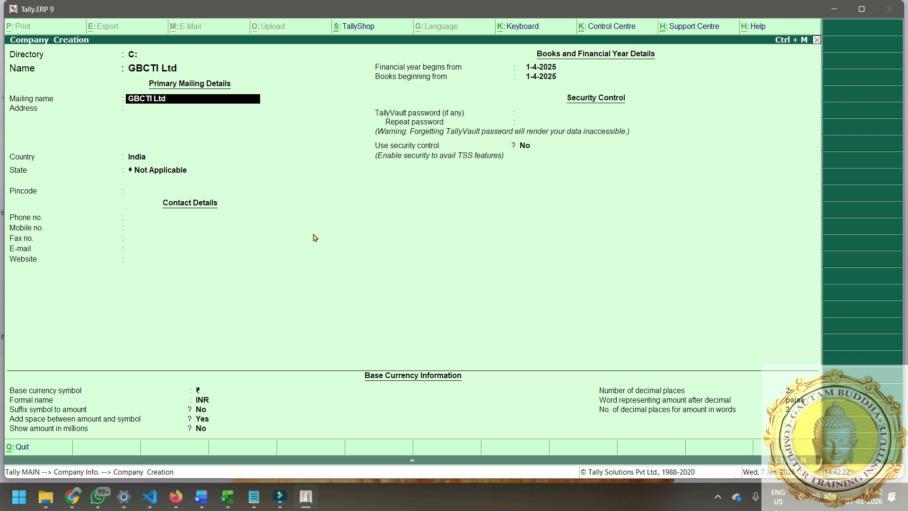
key(Return)
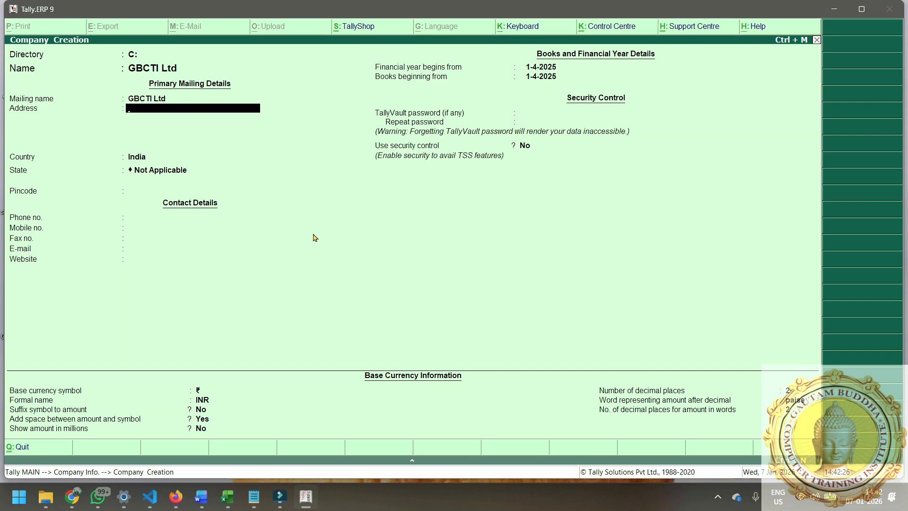
Leave the company address blank, keep India as the country and set the state to Uttar Pradesh
key(Return)
key(Return)
key(BackSpace)
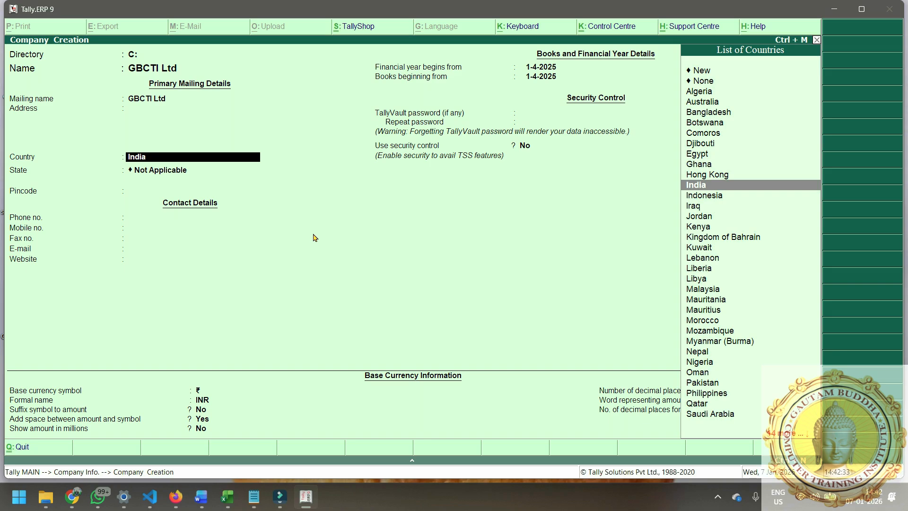
key(Return)
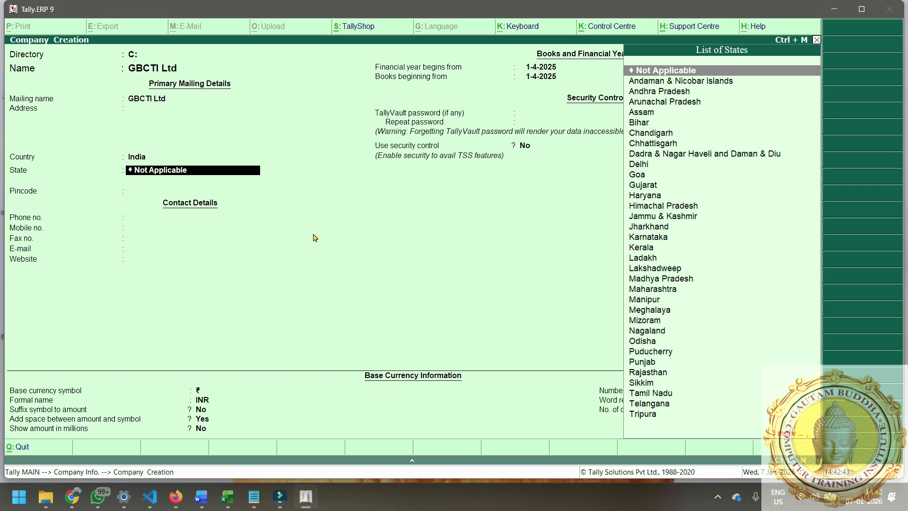
text(U)
key(Down)
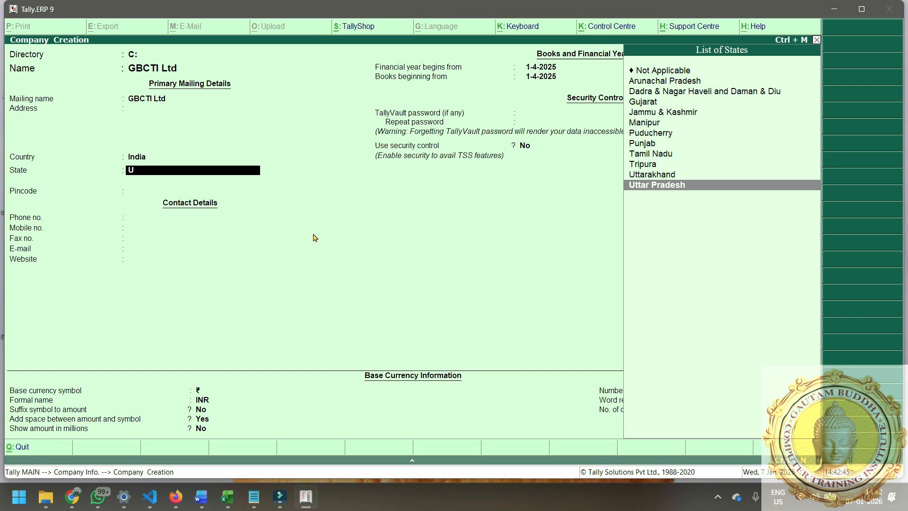
key(Return)
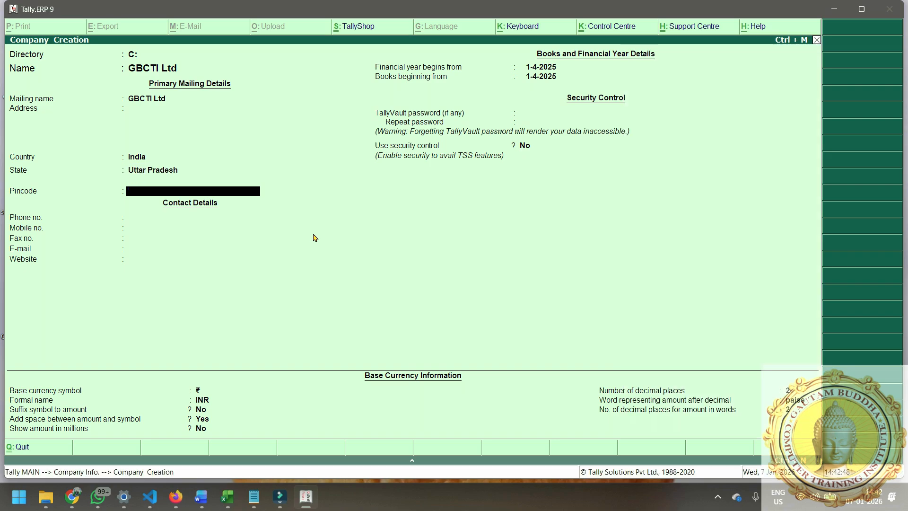
Enter the company's pincode and leave the phone, mobile, fax, e-mail and website details blank
text(202020)
key(Return)
key(Return)
key(Return)
key(Return)
key(Return)
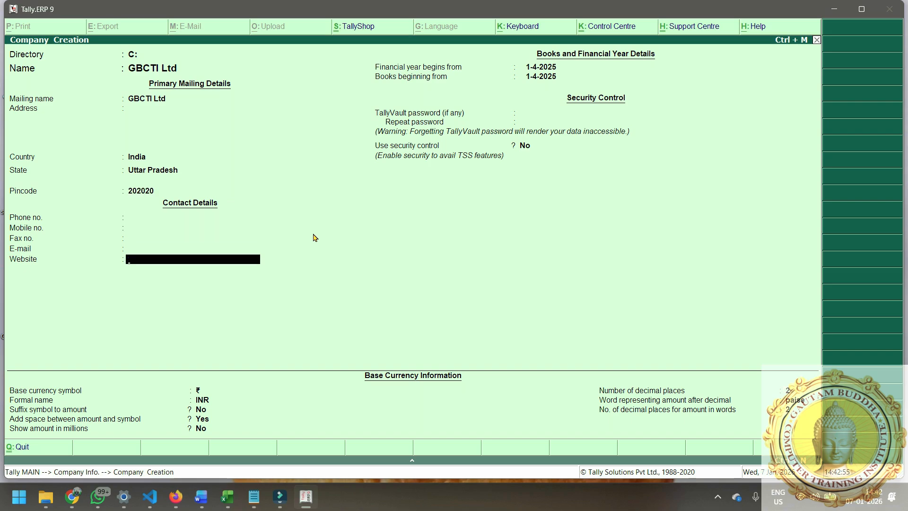
key(Return)
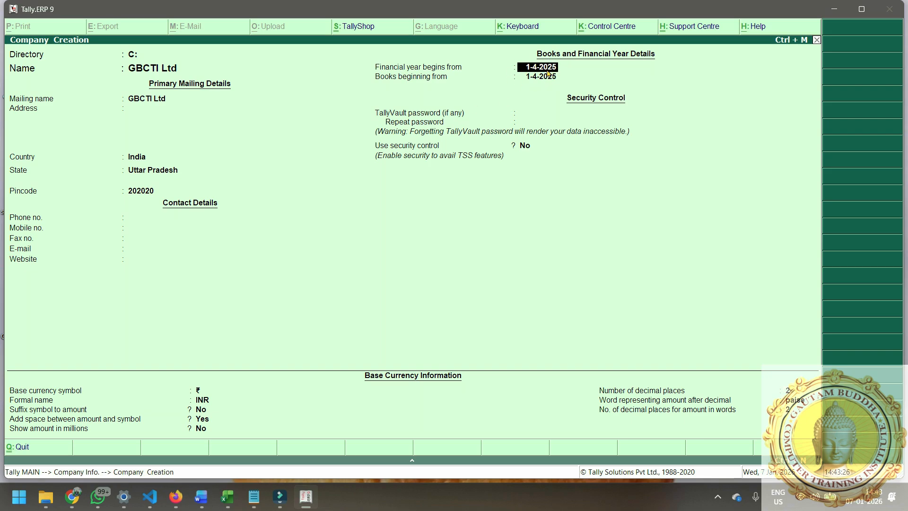
Keep 1-4-2025 as the start of the financial year and books, leaving the TallyVault password blank
key(Return)
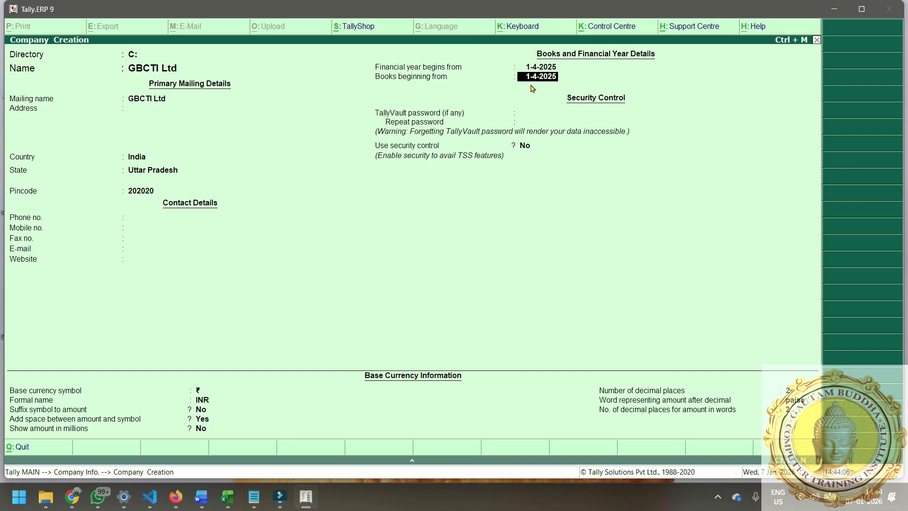
key(Return)
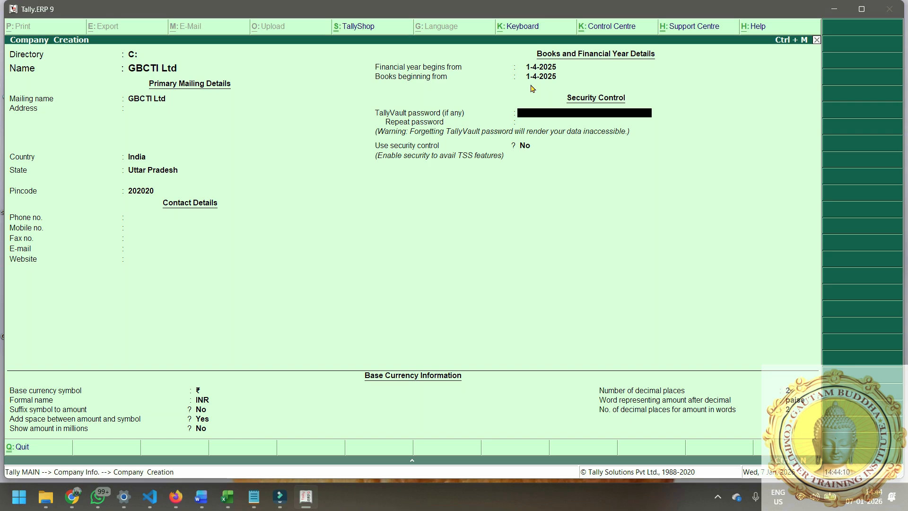
key(Return)
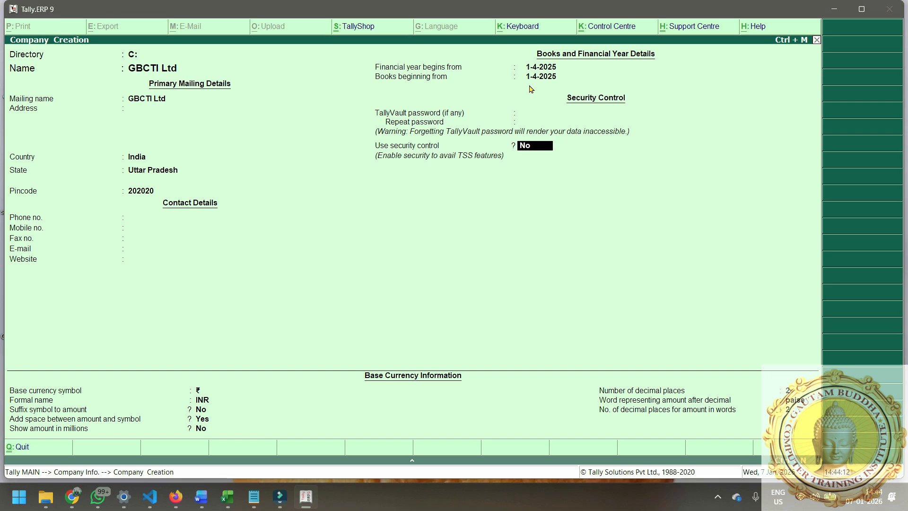
Enable security control with GBCTI as administrator name, entering and repeating the administrator password
text(Yes)
key(Return)
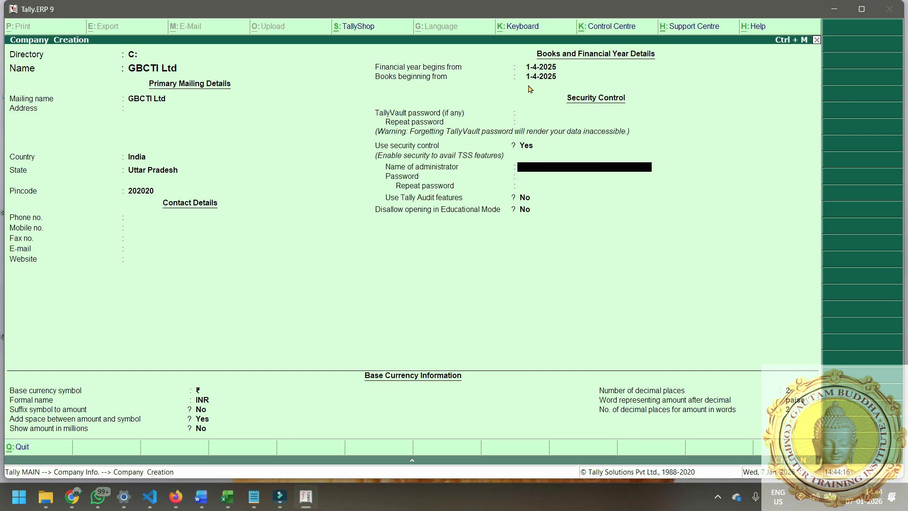
text(GBCTI)
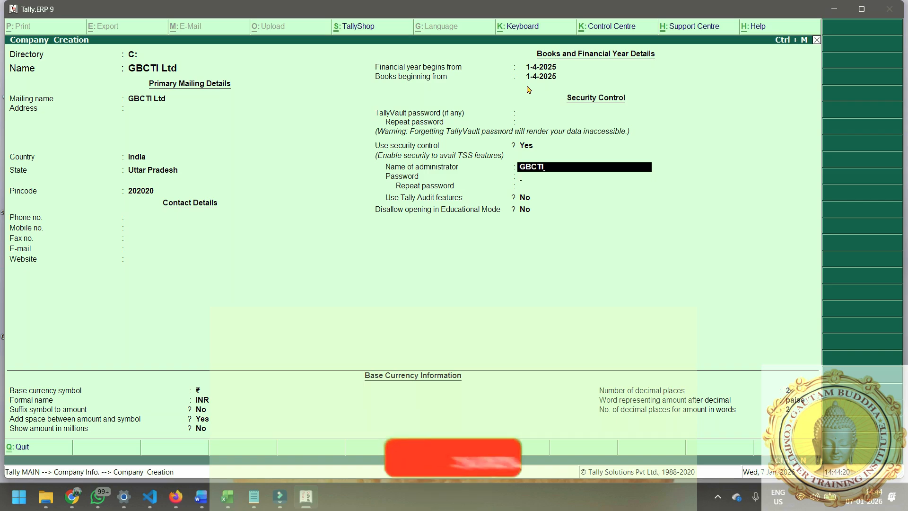
key(Return)
text(*)
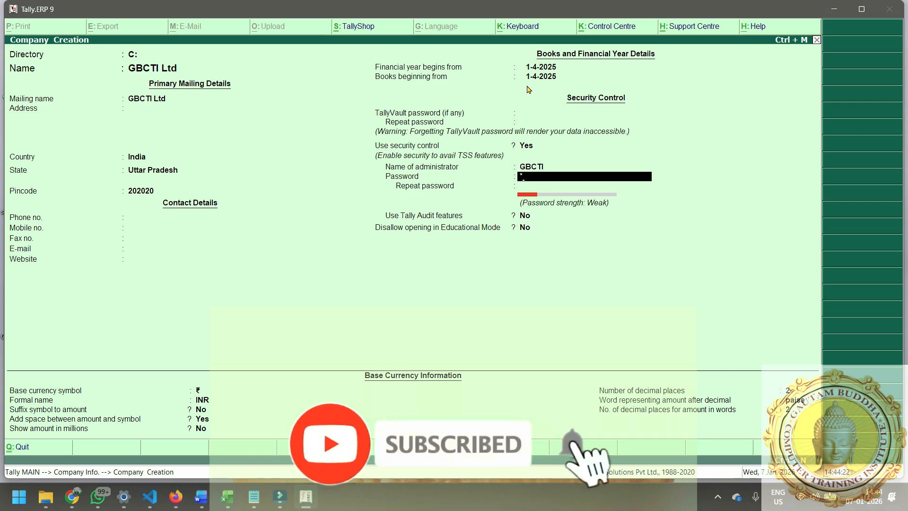
key(Return)
text(*)
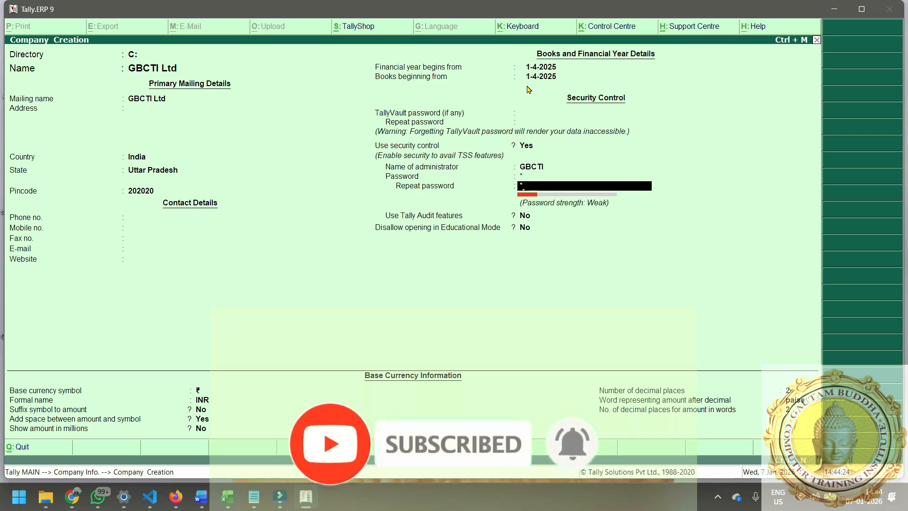
key(Return)
Keep the default audit, Educational Mode and base currency settings and accept the creation of the company
key(Return)
key(Return)
key(Return)
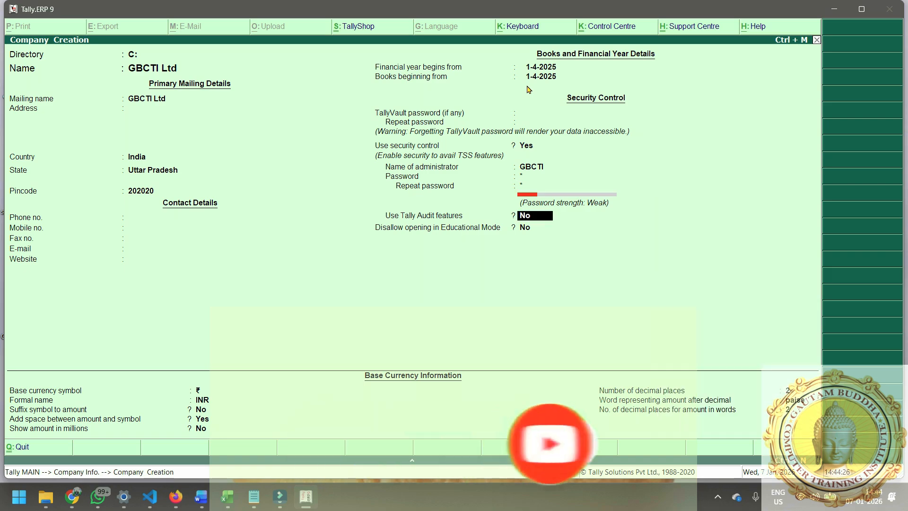
key(Return)
key(Return)
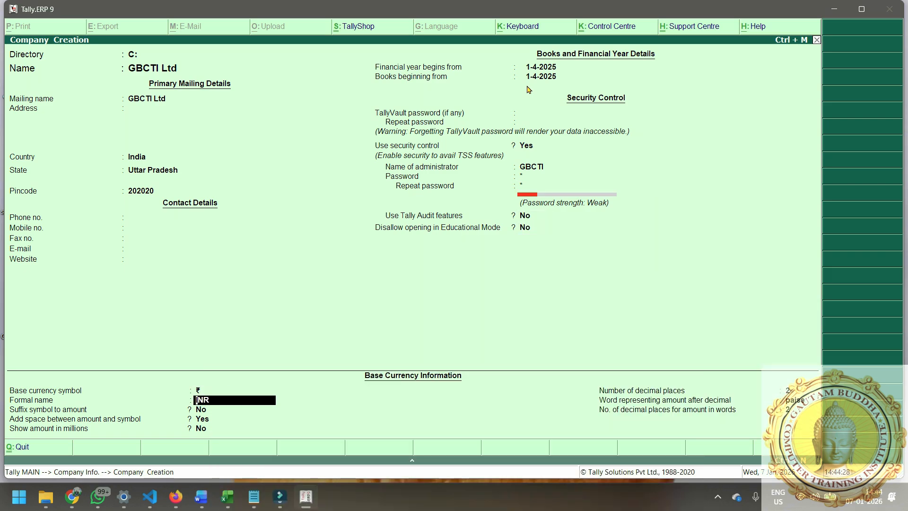
key(Return)
key(Return)
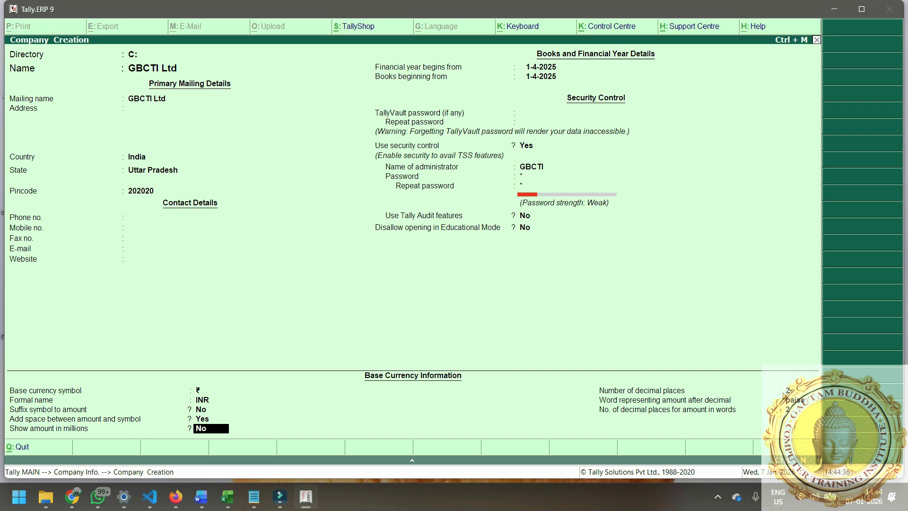
key(Return)
key(Return)
key(Return)
key(Return)
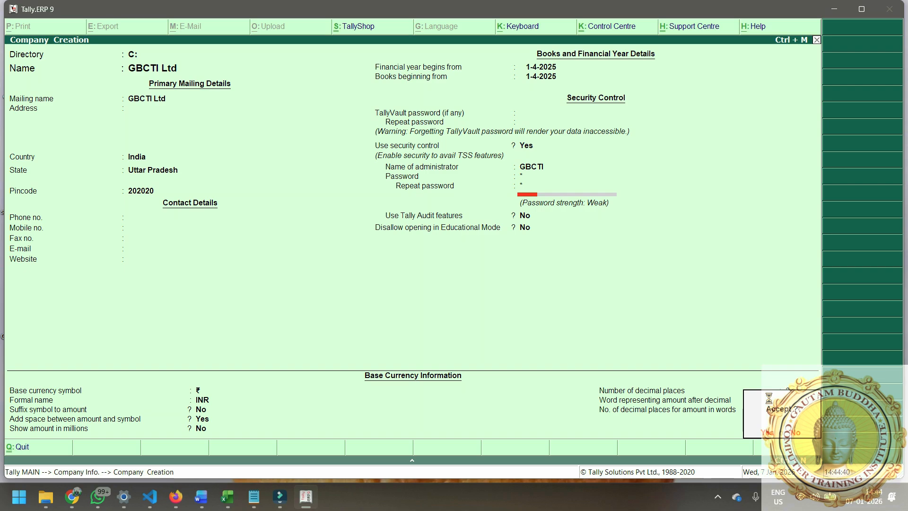
key(Return)
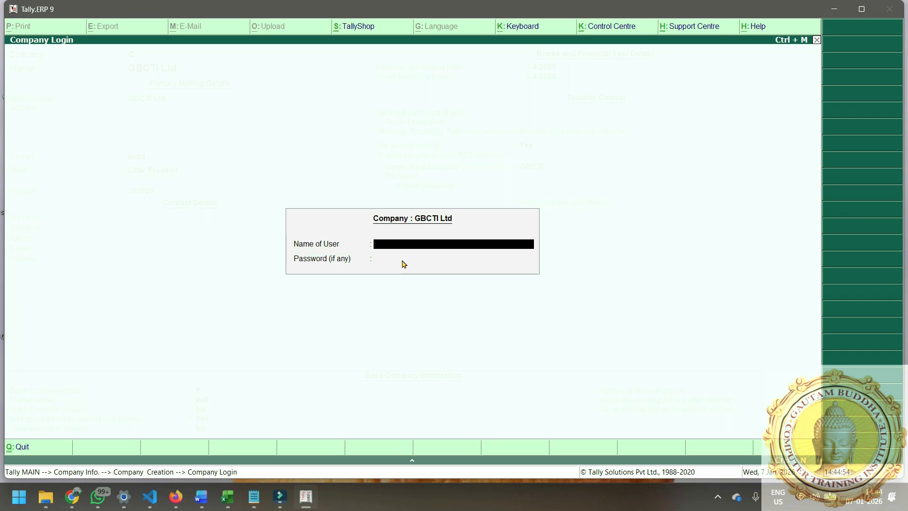
Log in to GBCTI Ltd with the user name GBCTI and the account password
text(GBCTI)
key(Return)
text(*)
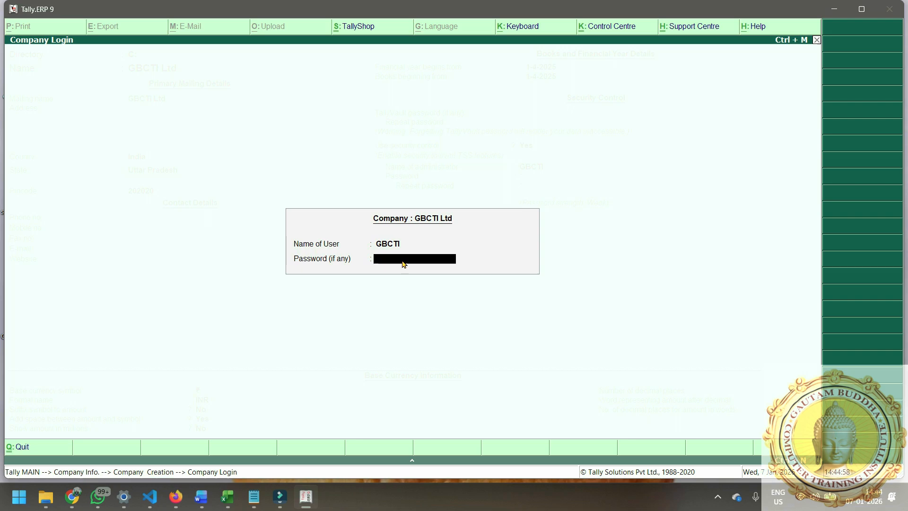
key(Return)
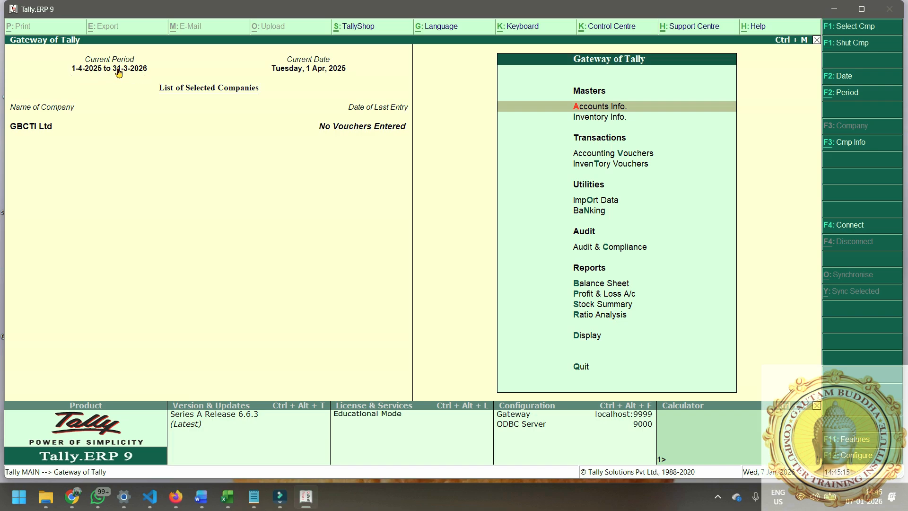
Open the current date setting and close it without entering a new date
key(F2)
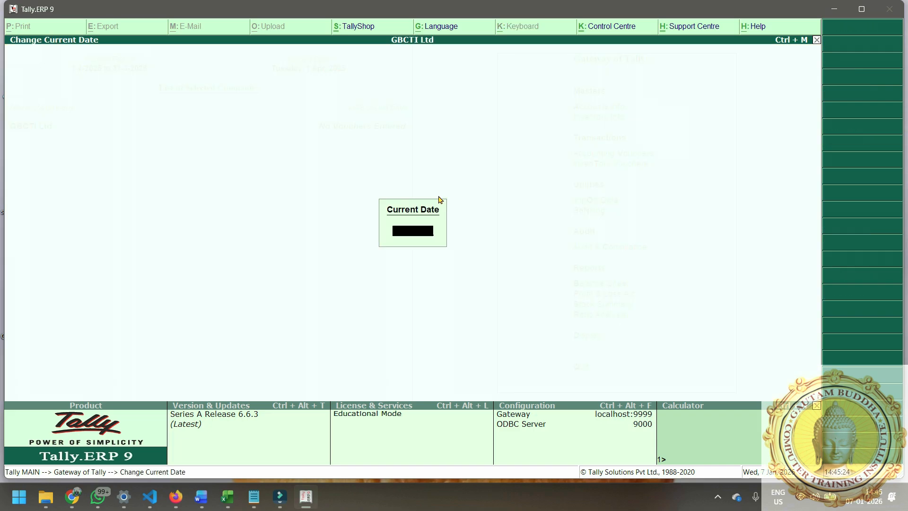
key(Return)
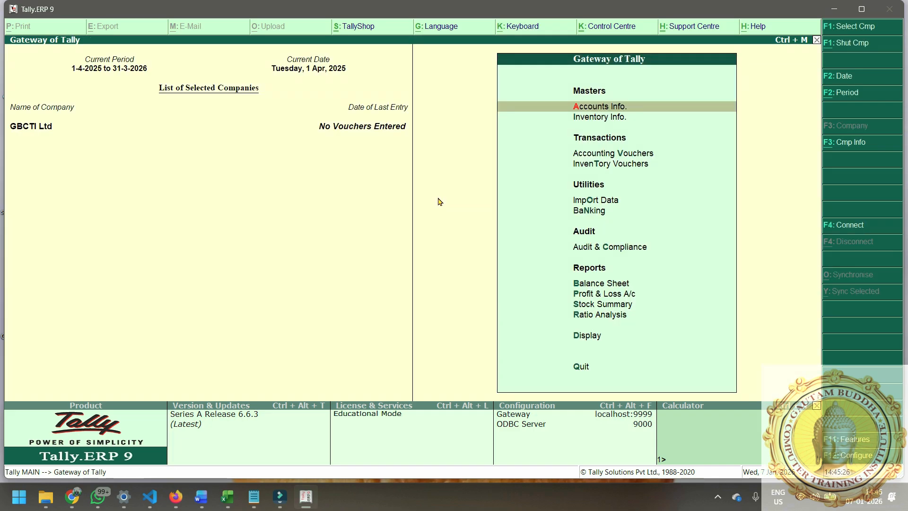
Open the company's current period setting and keep its existing From and To dates
key(alt+F2)
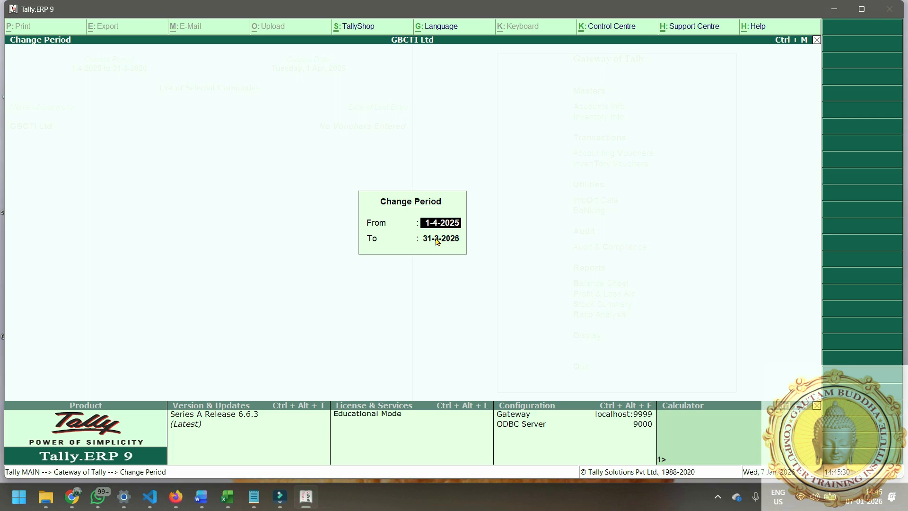
key(Return)
key(Return)
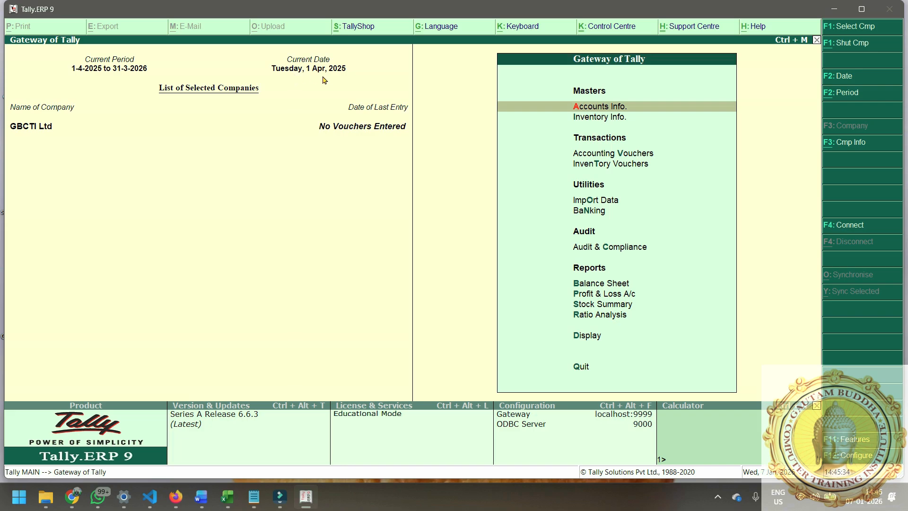
Move the current date to 2-4-2025, and after that set it to 1 August with the entry 1/8
key(F2)
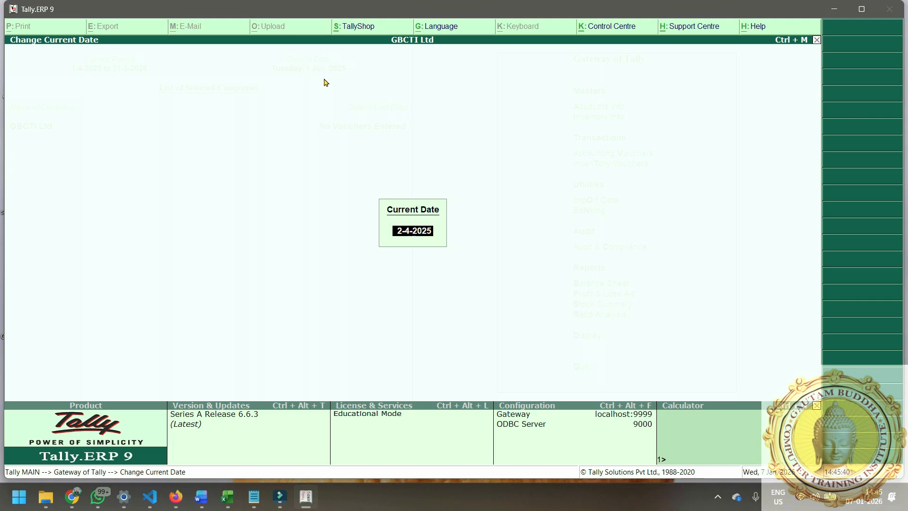
key(Return)
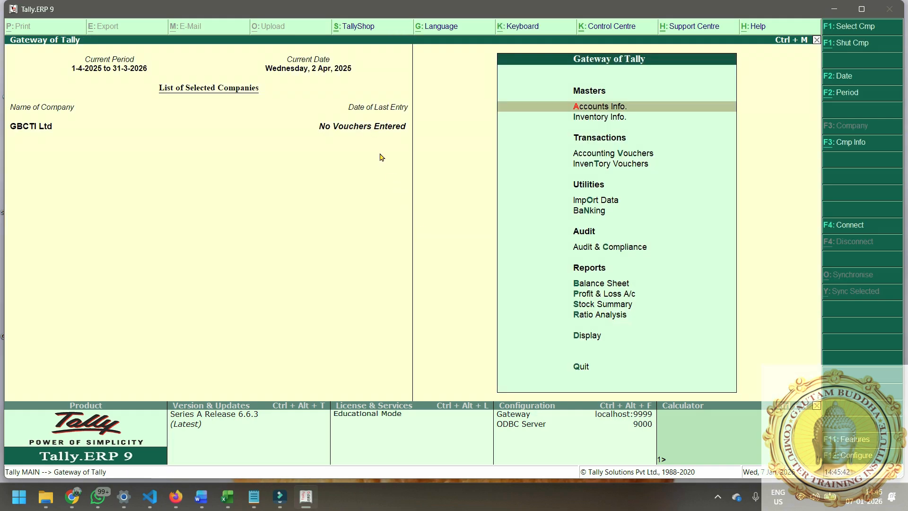
click(314, 74)
text(1/5)
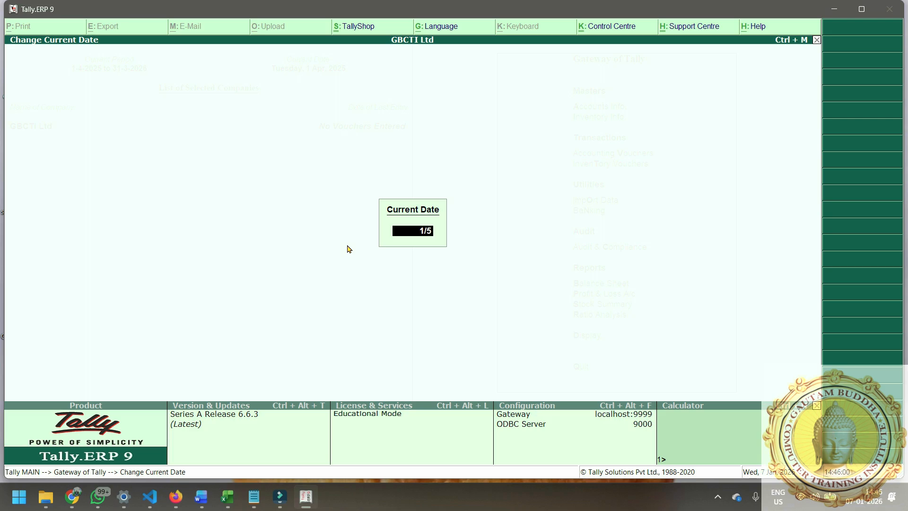
key(BackSpace)
text(8)
key(Return)
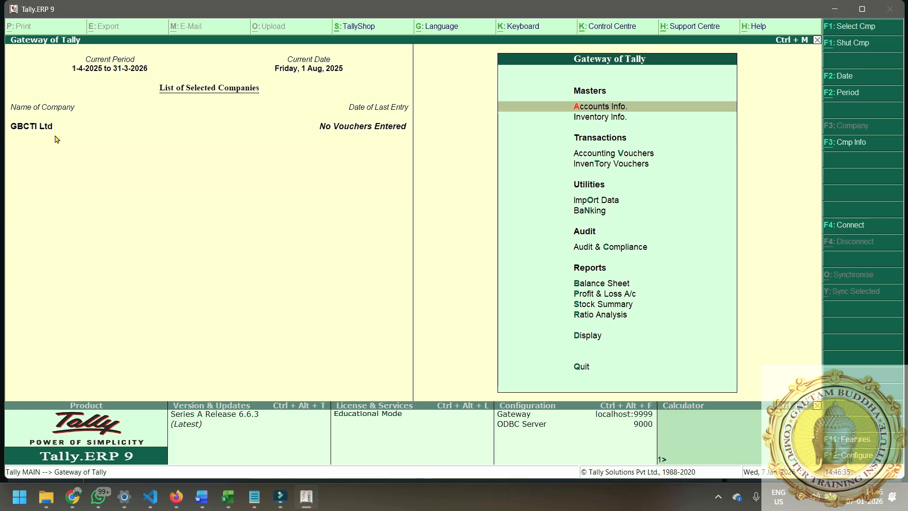
Open the company GBCTI Ltd for alteration from the company information options
key(Return)
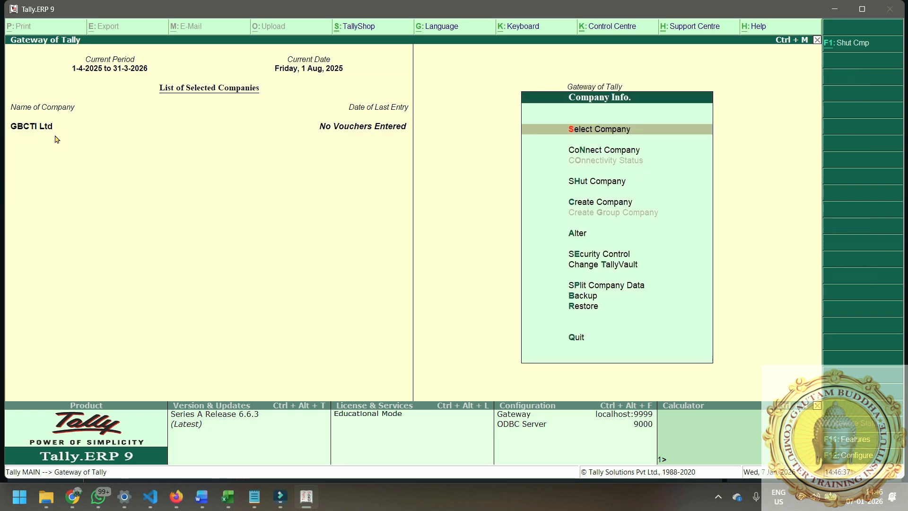
key(Down)
key(Down)
key(Down)
key(Down)
key(Down)
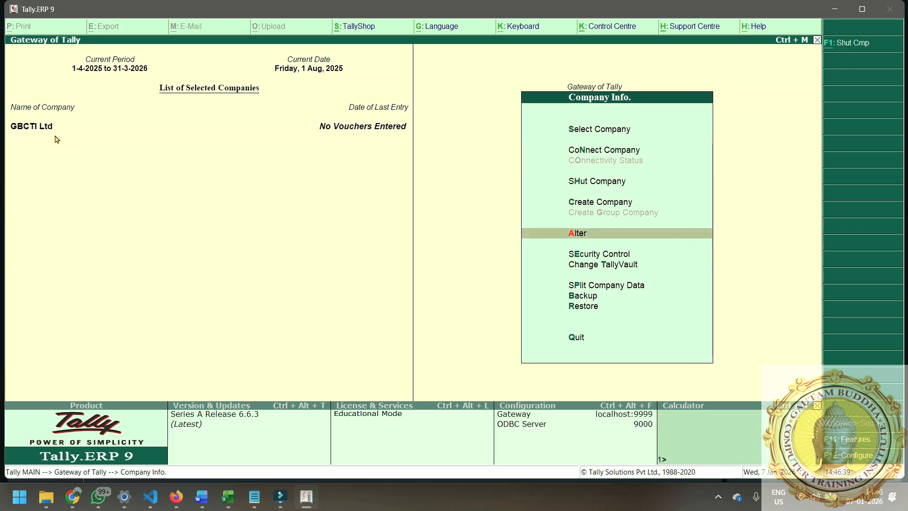
key(Up)
key(Return)
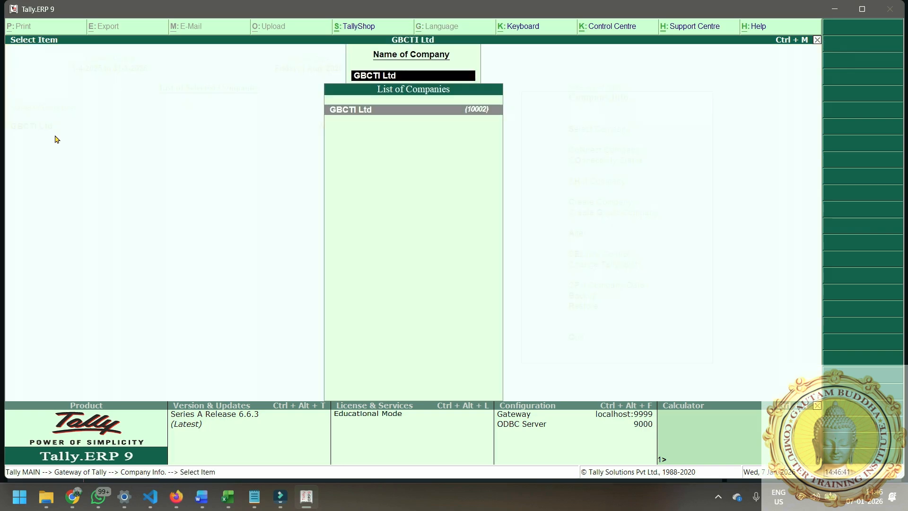
key(Return)
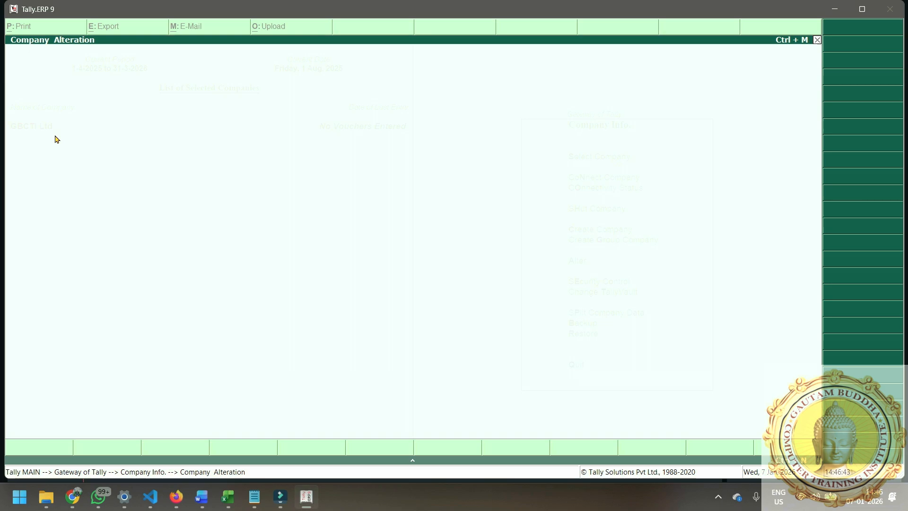
Go through all of GBCTI Ltd's company details without editing them, accept the form and return to the Gateway of Tally without quitting
key(Return)
key(Return)
key(Return)
key(Return)
key(Return)
key(Return)
key(Return)
key(Return)
key(Return)
key(Return)
key(Return)
key(Return)
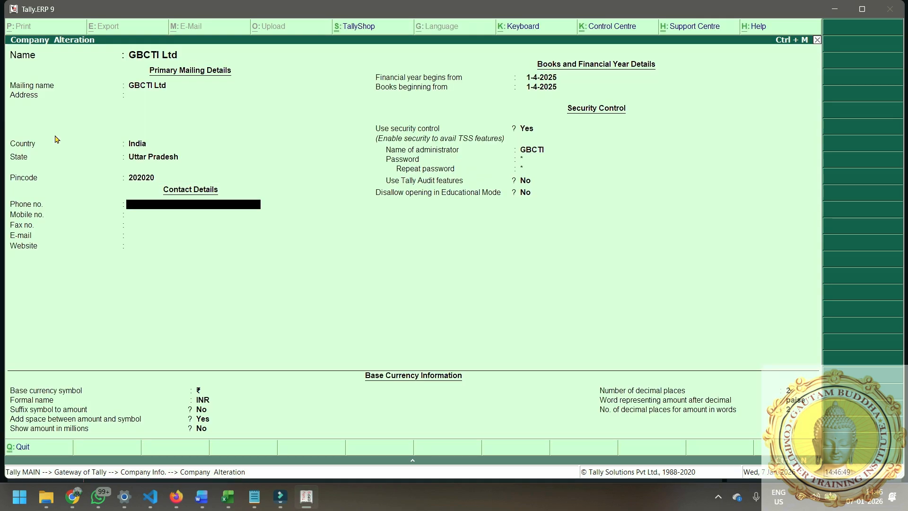
key(Return)
key(Return)
key(Return)
key(Return)
key(Return)
key(Return)
key(Return)
key(Return)
key(Return)
key(Return)
key(Return)
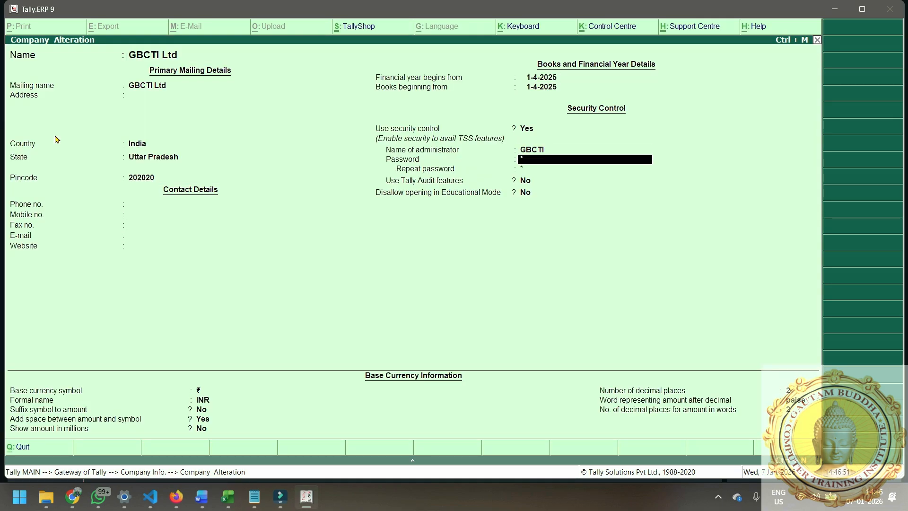
key(Return)
key(Return)
key(Return)
key(Return)
key(Return)
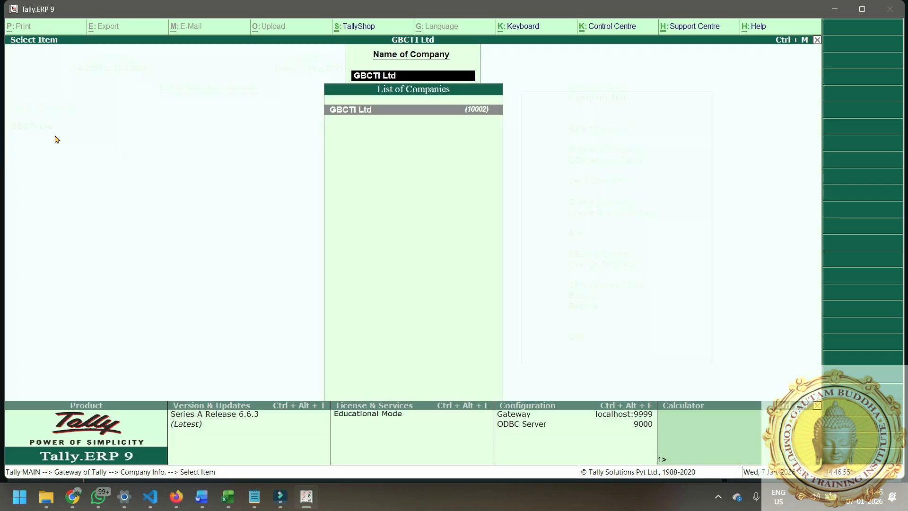
key(Escape)
key(Escape)
key(Escape)
key(Escape)
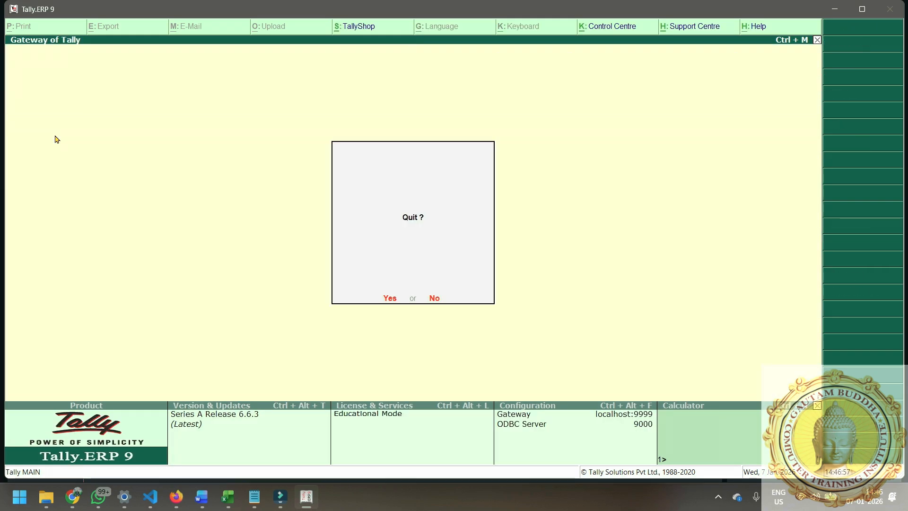
key(n)
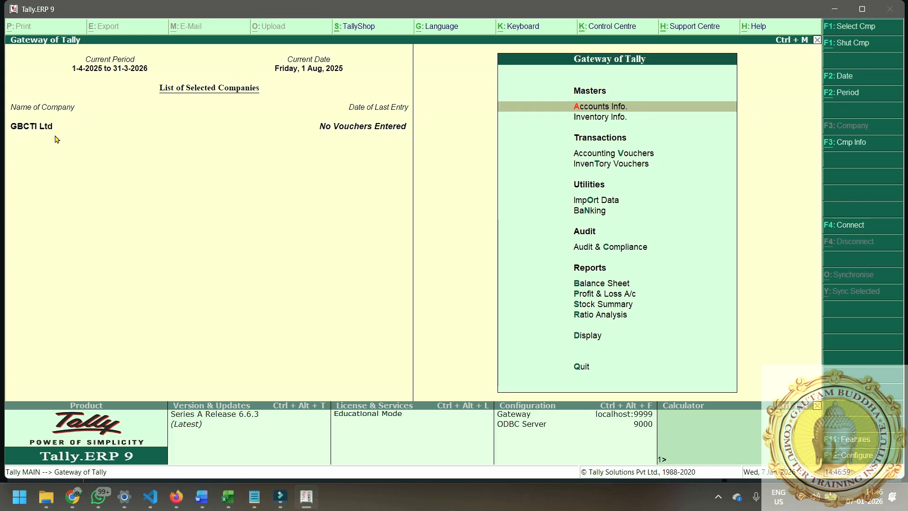
Request deletion of GBCTI Ltd from its company alteration form, cancel it and return to the Gateway of Tally
key(Return)
key(Down)
key(Down)
key(Down)
key(Down)
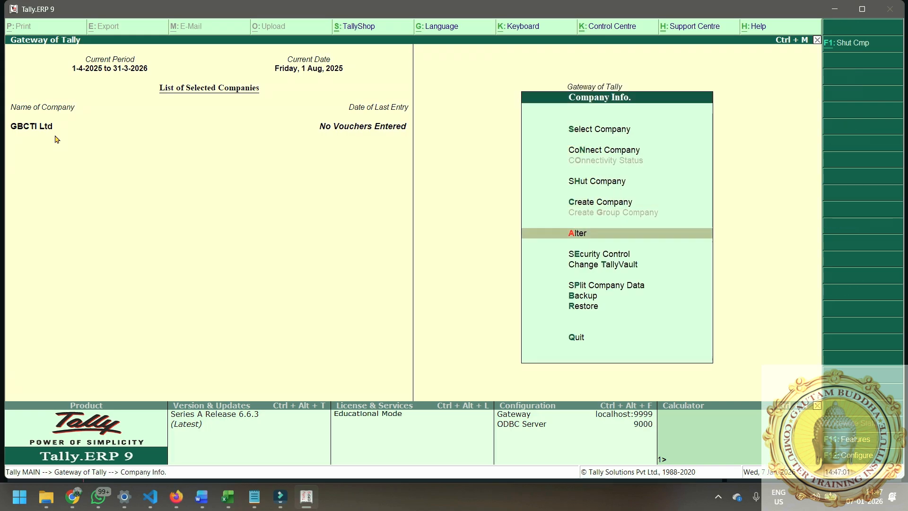
key(Return)
key(Return)
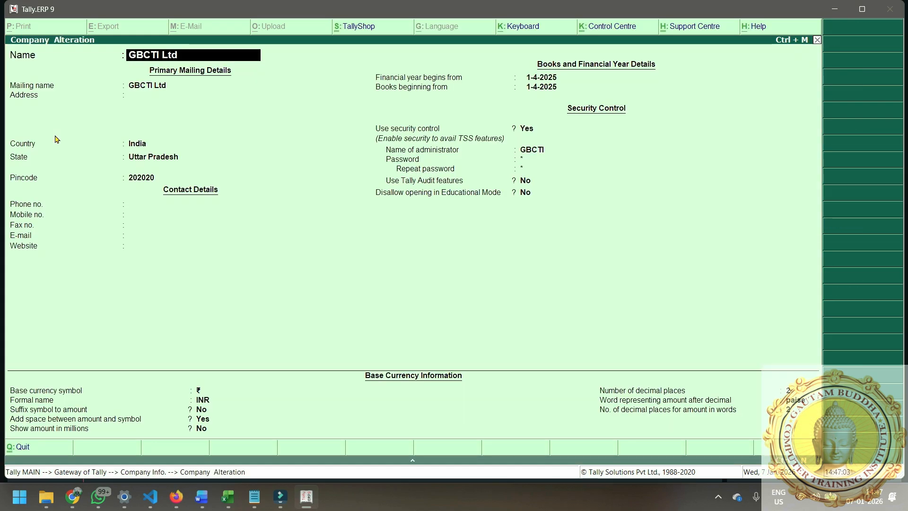
key(alt+d)
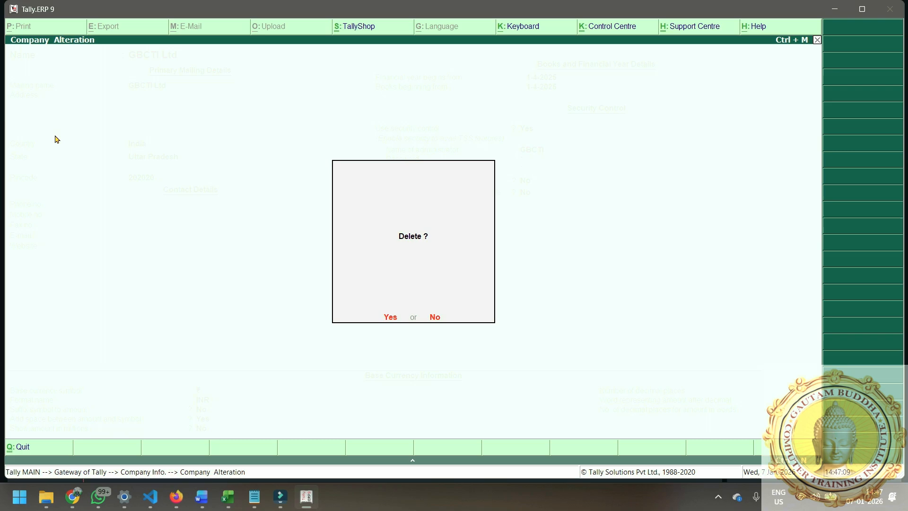
key(Escape)
key(Escape)
key(Escape)
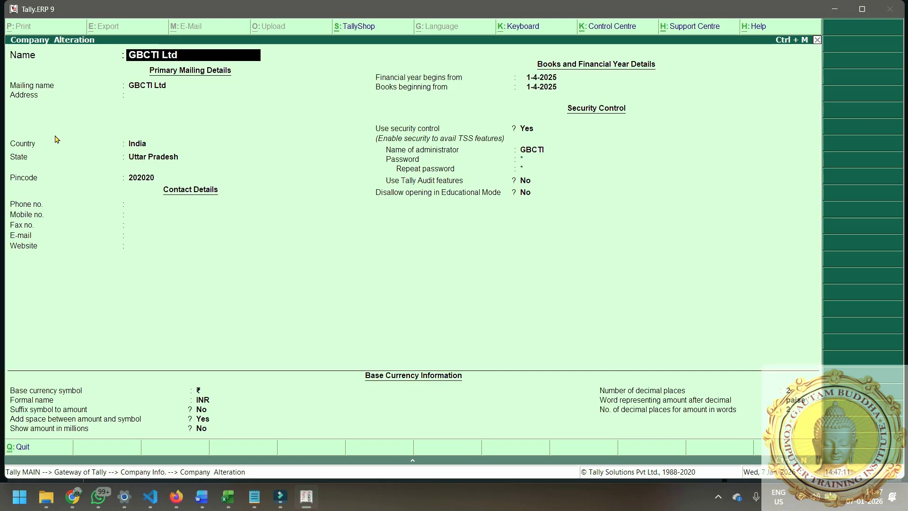
key(y)
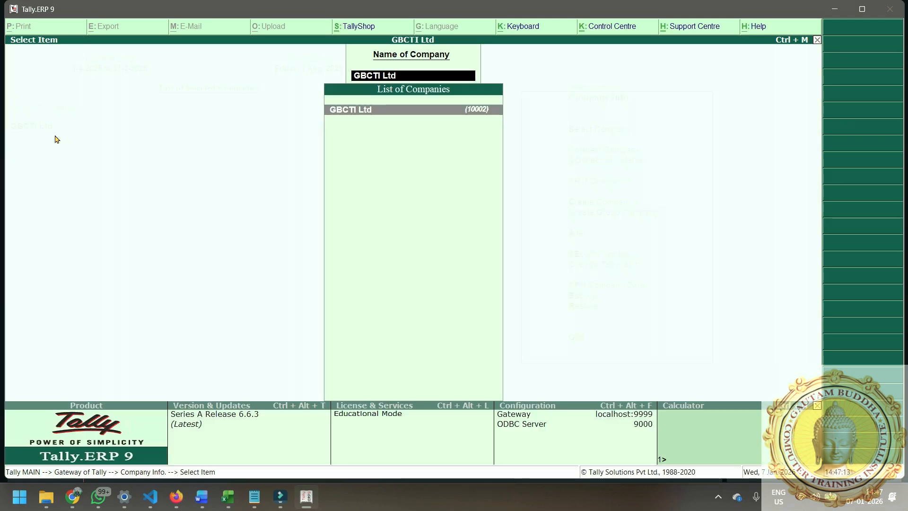
key(Escape)
key(Escape)
key(Escape)
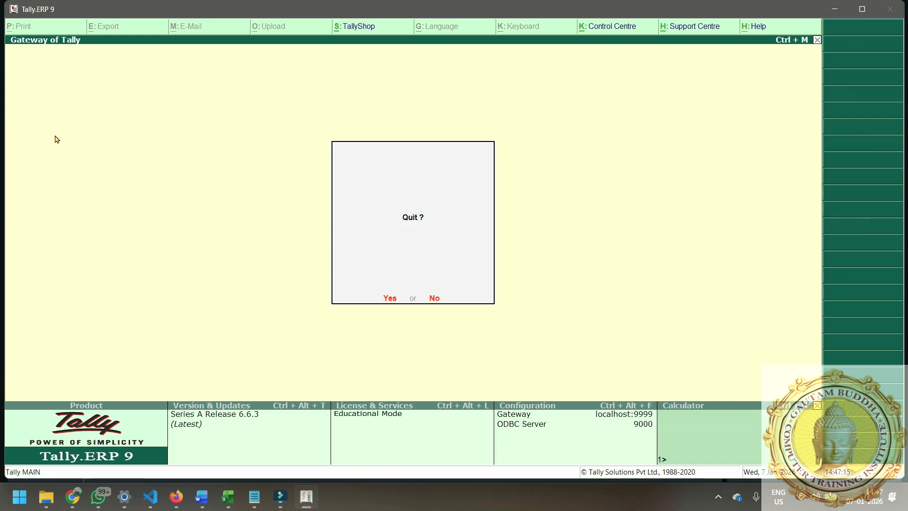
key(Escape)
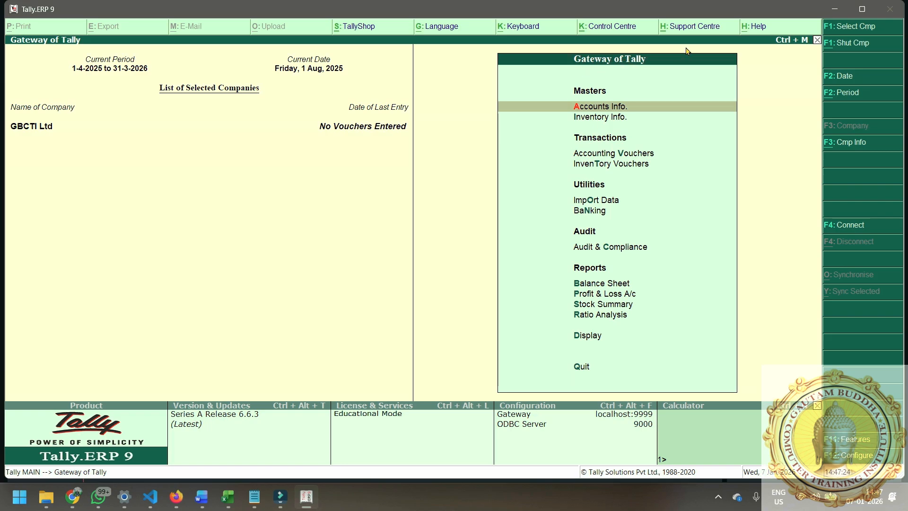
Examine the list of predefined account groups available for single-group display in GBCTI Ltd
click(625, 109)
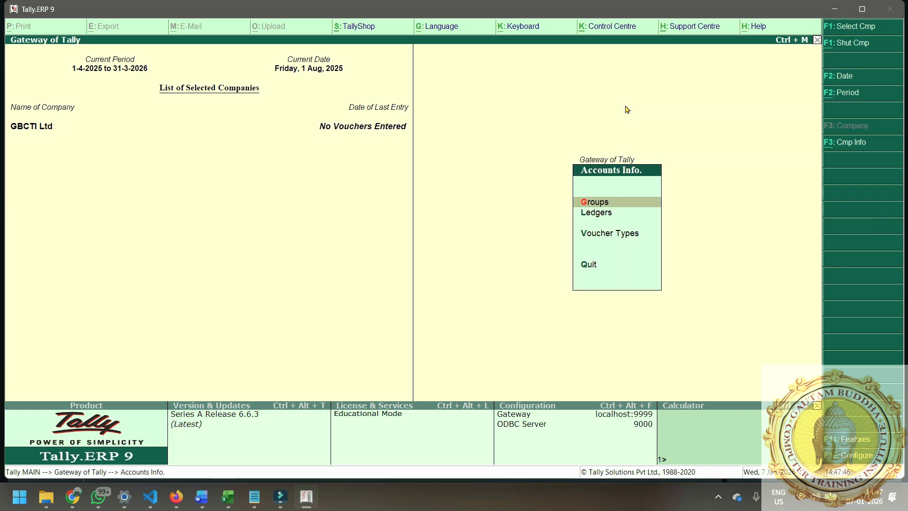
key(Down)
key(Up)
key(Return)
key(Down)
key(Down)
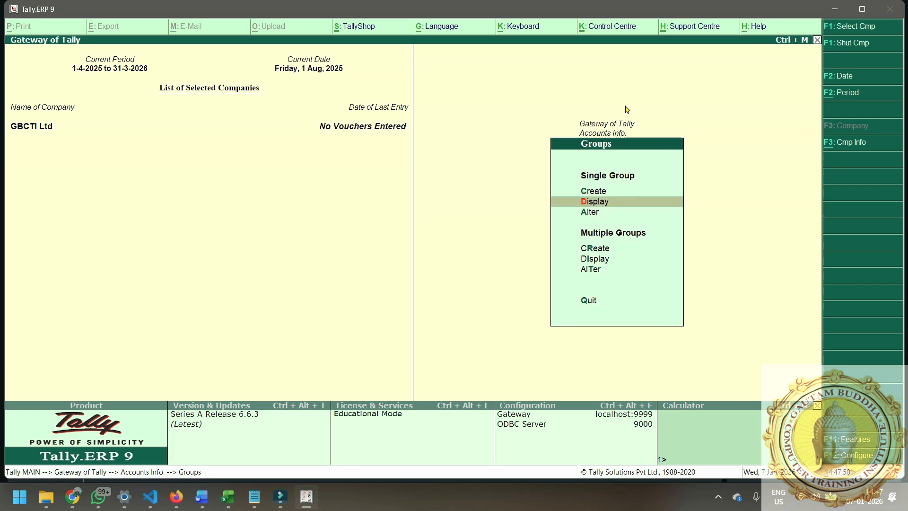
key(Return)
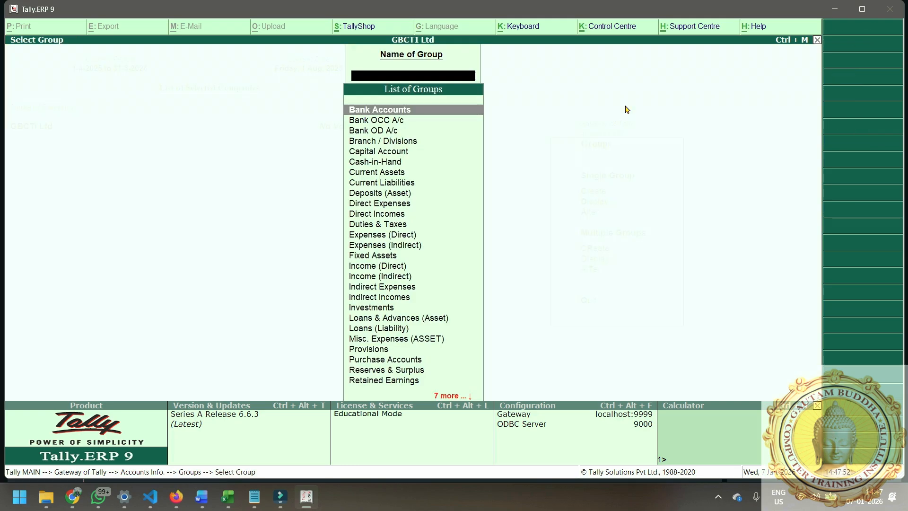
key(Down)
key(Down)
key(Down)
key(Down)
key(Down)
key(Down)
key(Down)
key(Down)
key(Down)
key(Down)
key(Down)
key(Down)
key(Down)
key(Down)
key(Down)
key(Down)
key(Down)
key(Down)
key(Down)
key(Down)
key(Down)
key(Down)
key(Down)
key(Down)
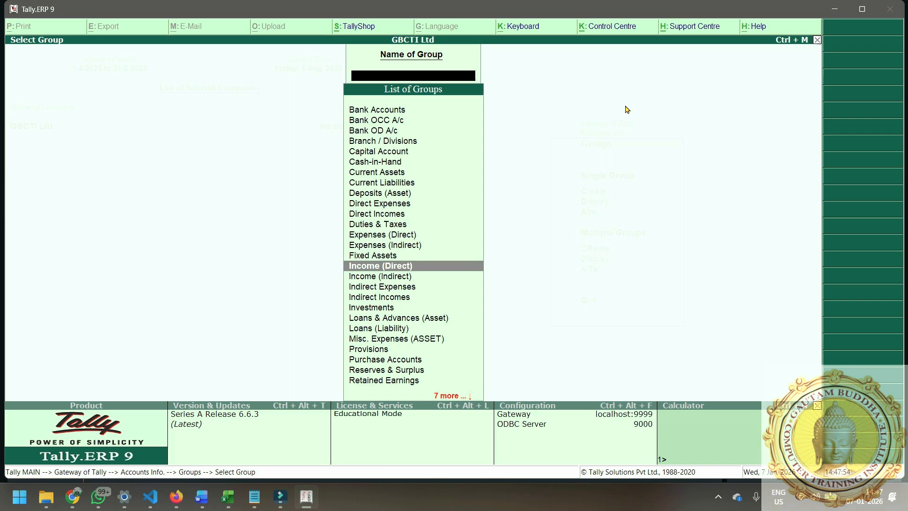
key(Up)
key(Up)
key(Up)
key(Up)
key(Up)
key(Up)
key(Up)
key(Up)
key(Up)
key(Up)
key(Up)
key(Up)
key(Up)
key(Up)
key(Up)
key(Up)
key(Up)
key(Up)
key(Up)
key(Up)
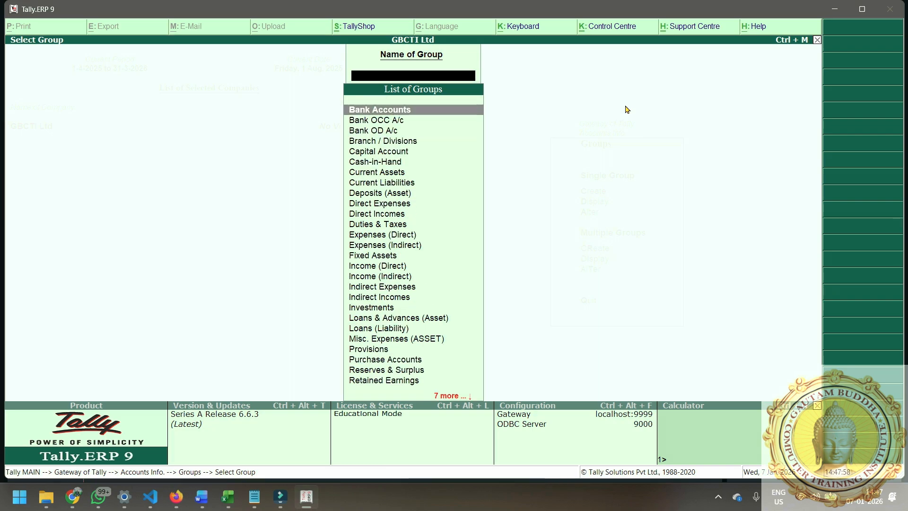
key(Escape)
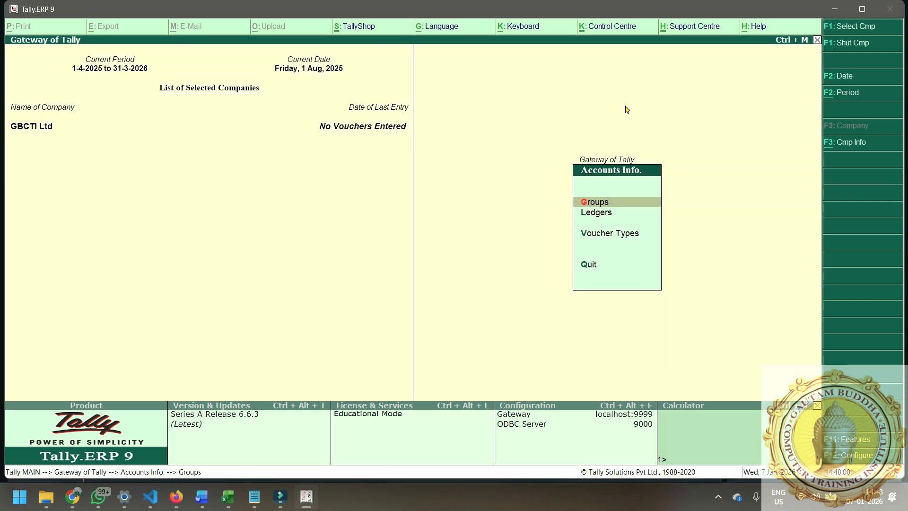
Start creating a single ledger named Purchase, leaving its alias empty
key(Down)
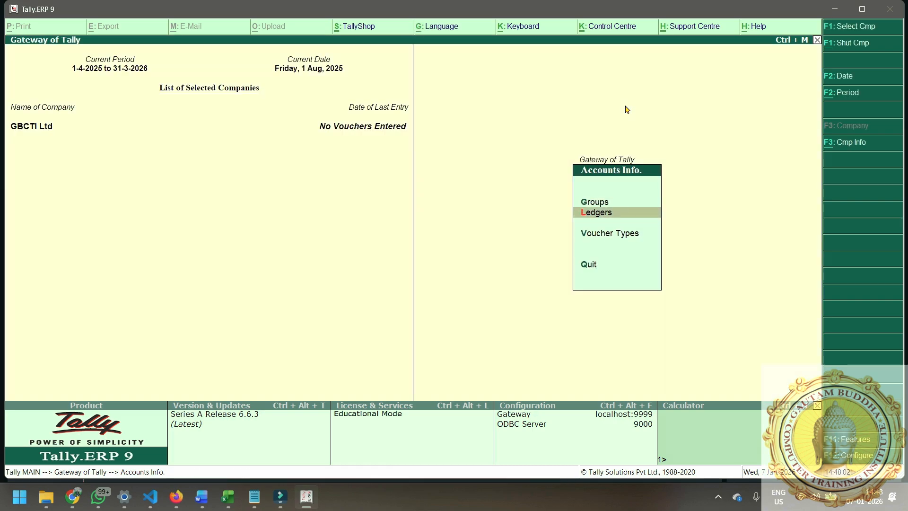
key(Return)
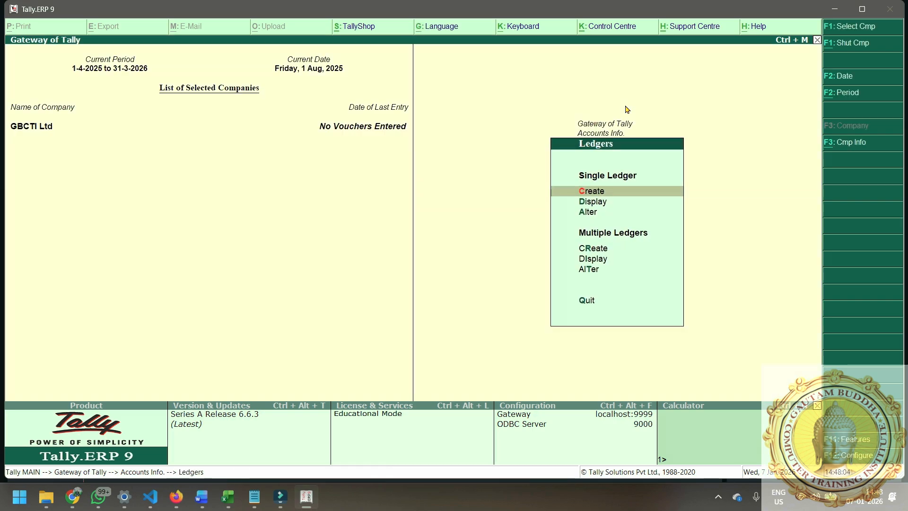
key(Return)
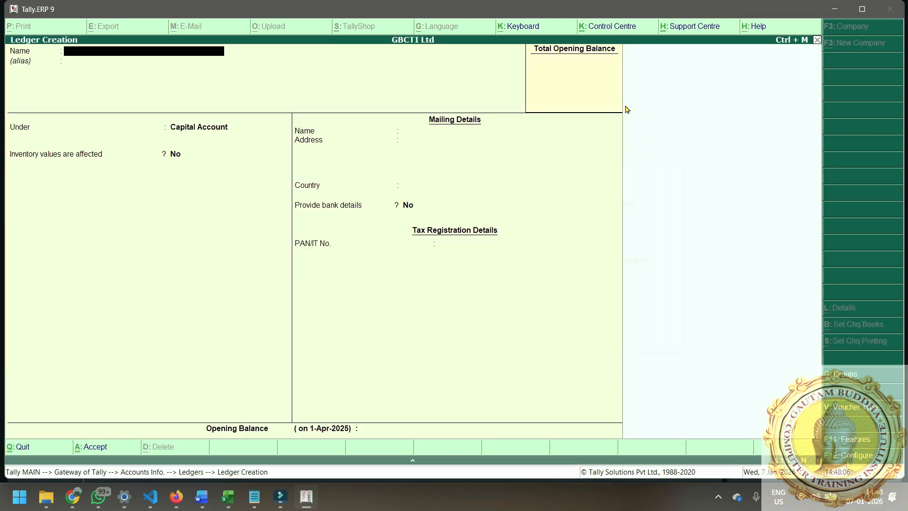
text(Purchase)
key(Return)
key(Return)
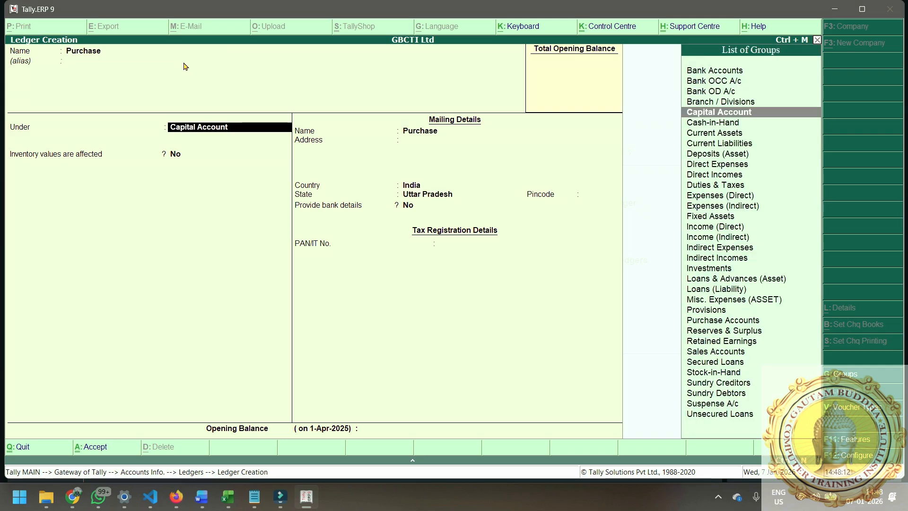
Place the Purchase ledger under Purchase Accounts, keep inventory values affected at Yes, and save it with the remaining defaults
text(Pu)
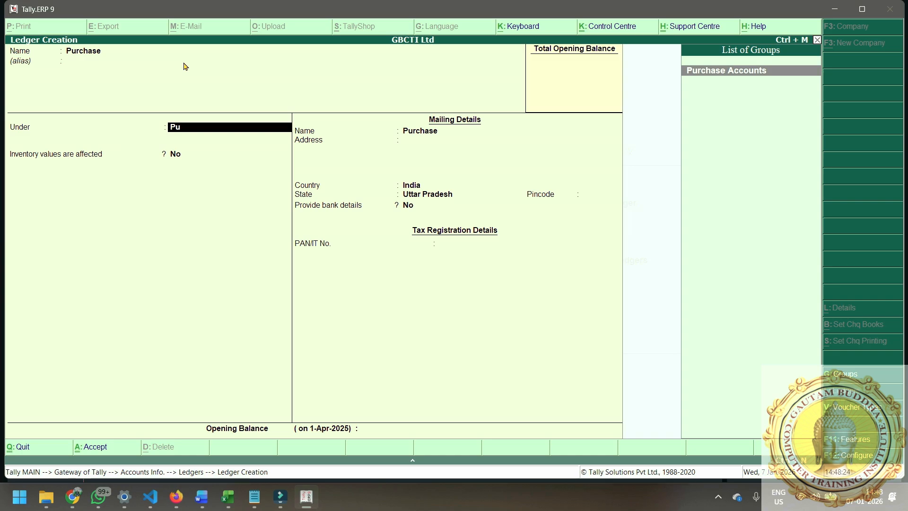
key(Return)
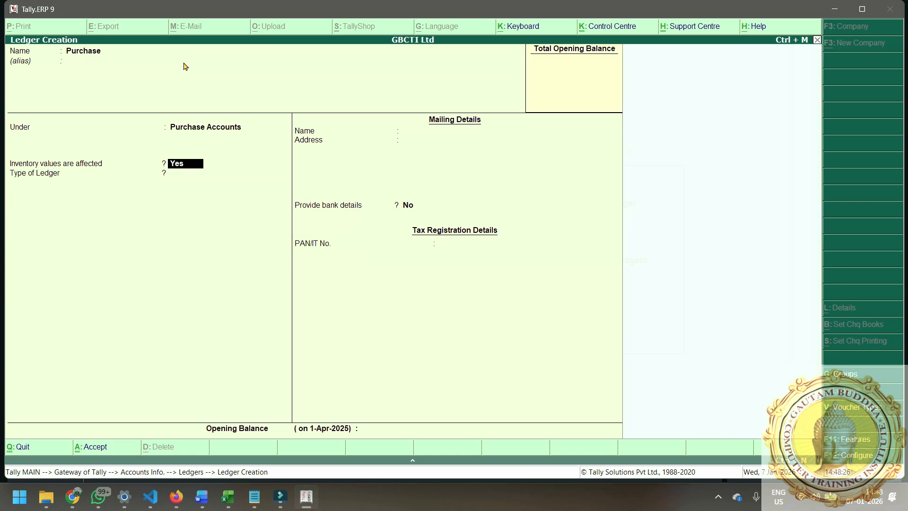
key(Return)
key(Return)
key(Return)
key(Return)
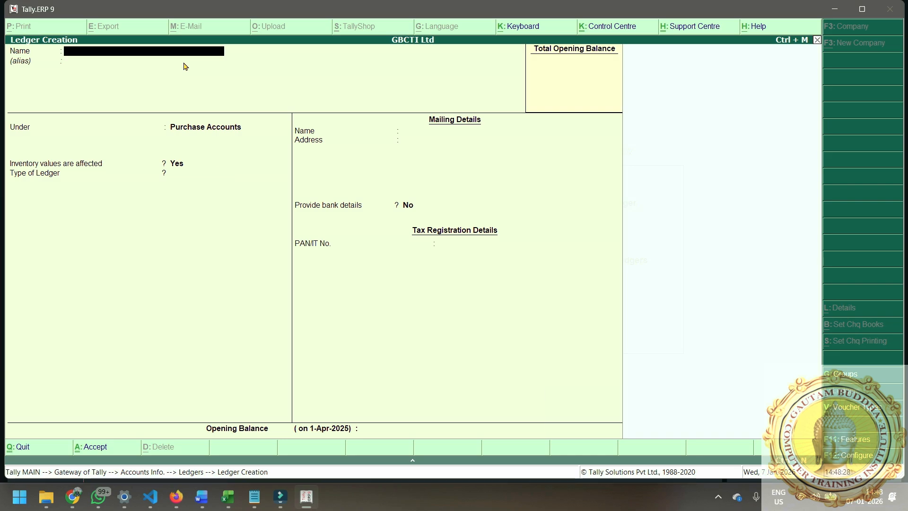
Create a Sales ledger under Sales Accounts with inventory values affected set to Yes and ledger type Not Applicable, keeping the remaining defaults
text(Sales)
key(Return)
key(Return)
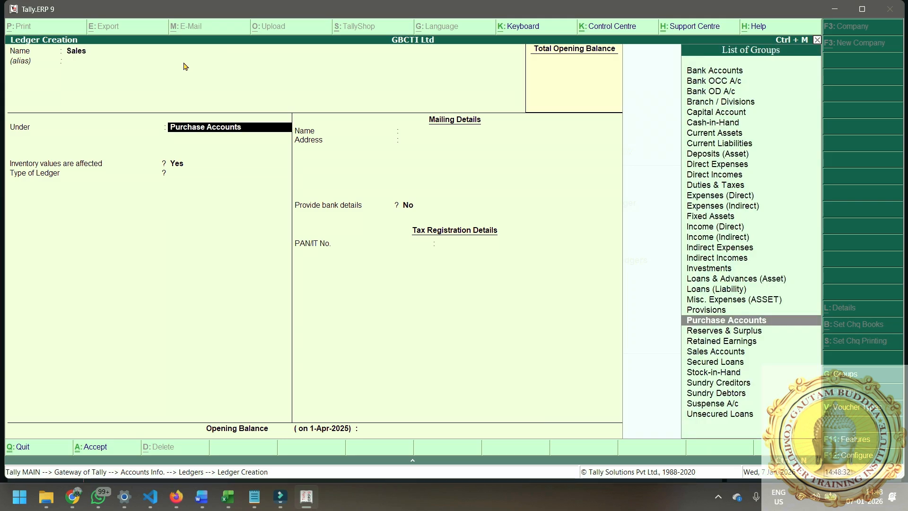
text(Sa)
key(Return)
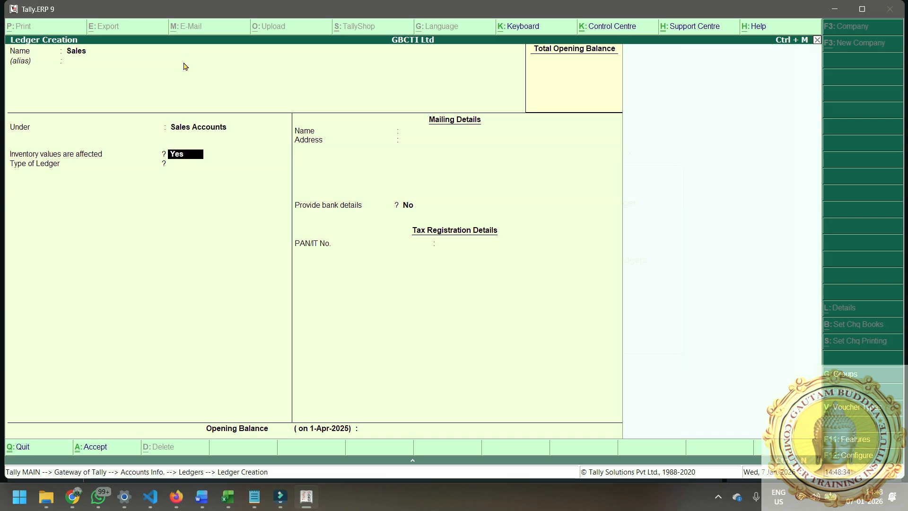
key(Return)
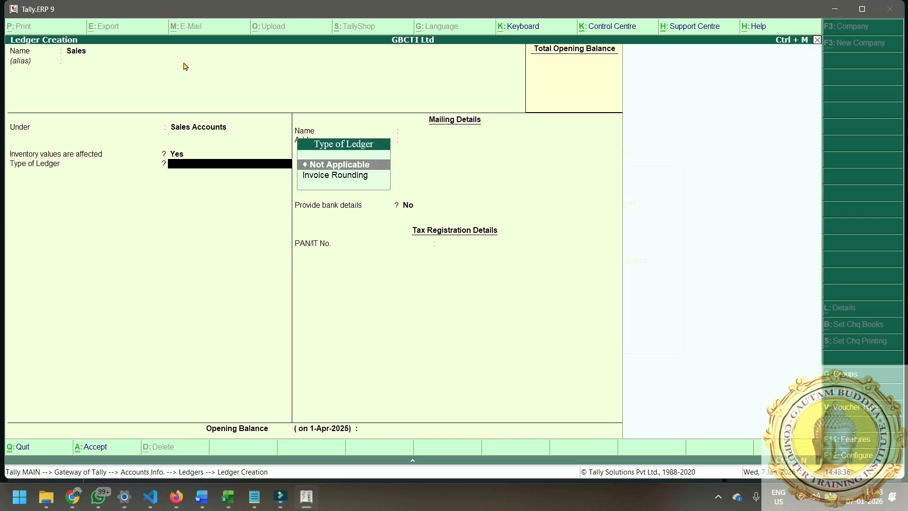
key(Return)
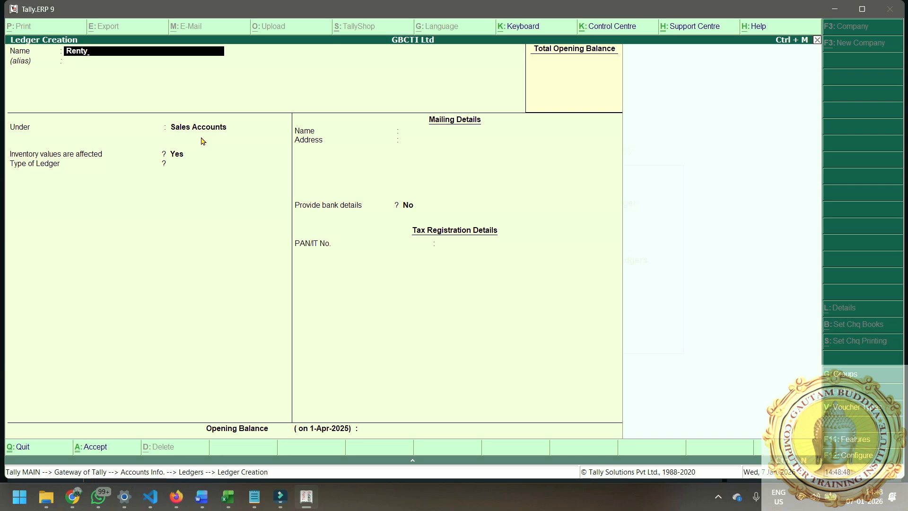
Create a Rent ledger under Indirect Expenses with inventory values affected at No and ledger type Not Applicable, and save it
key(BackSpace)
key(Return)
key(Return)
text(i)
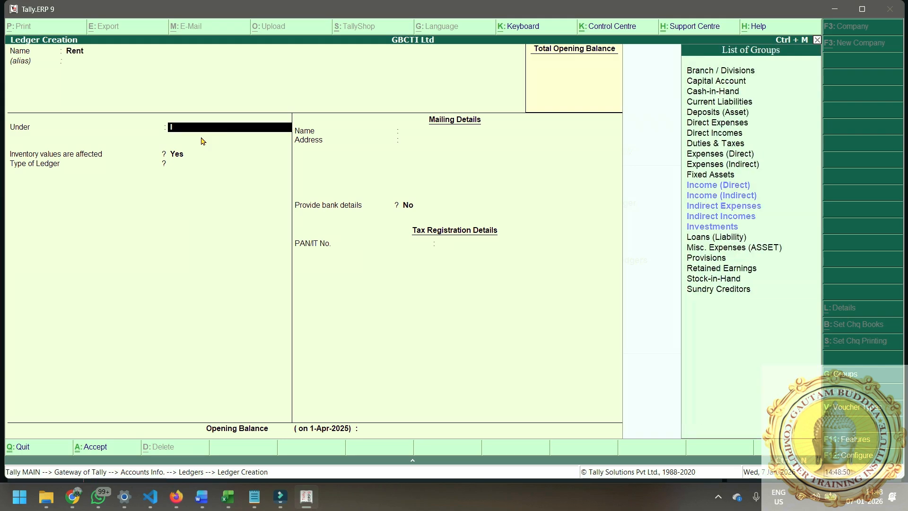
text(n)
key(Down)
key(Down)
key(Return)
key(Return)
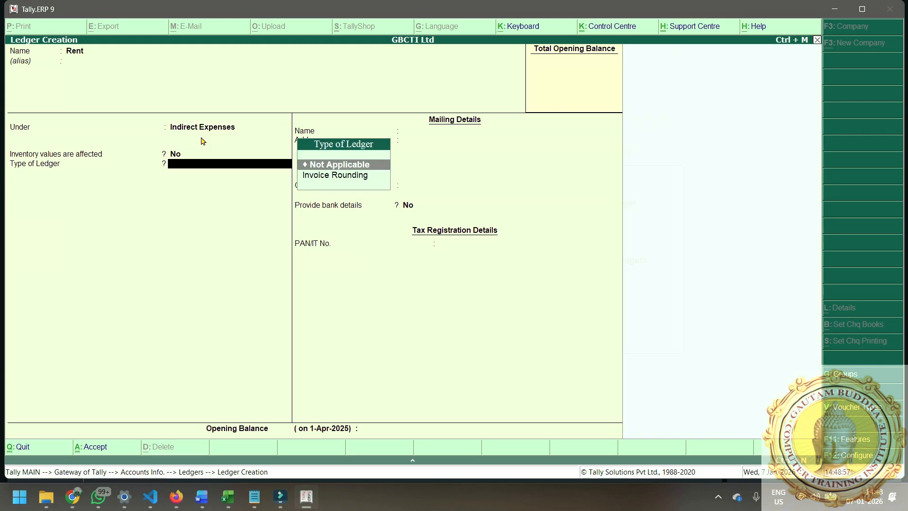
key(Return)
key(Return)
key(Return)
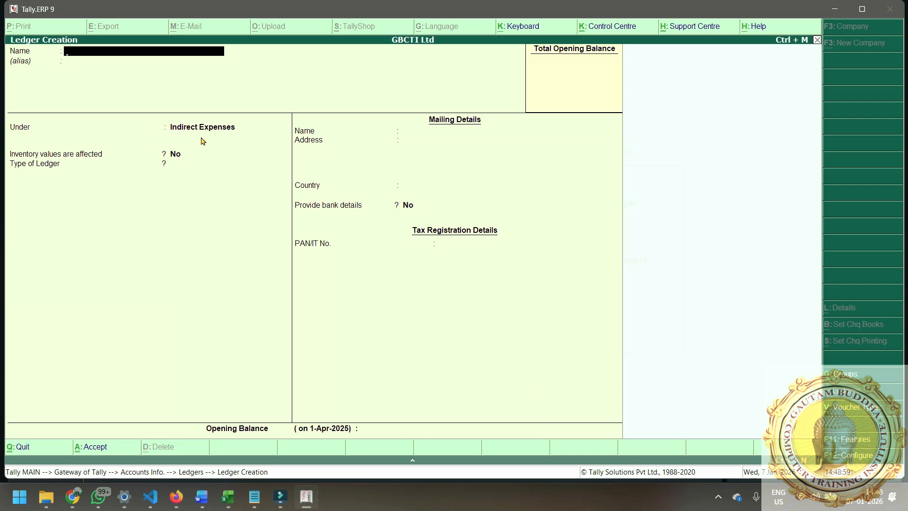
Create a Salary ledger under Indirect Expenses, keeping inventory values affected at No and ledger type Not Applicable
text(Salary)
key(Return)
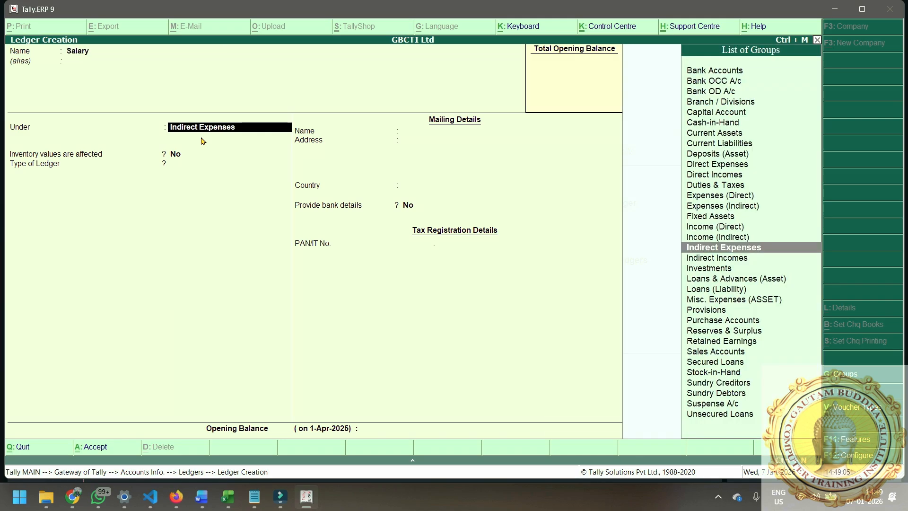
key(Return)
key(Return)
key(Return)
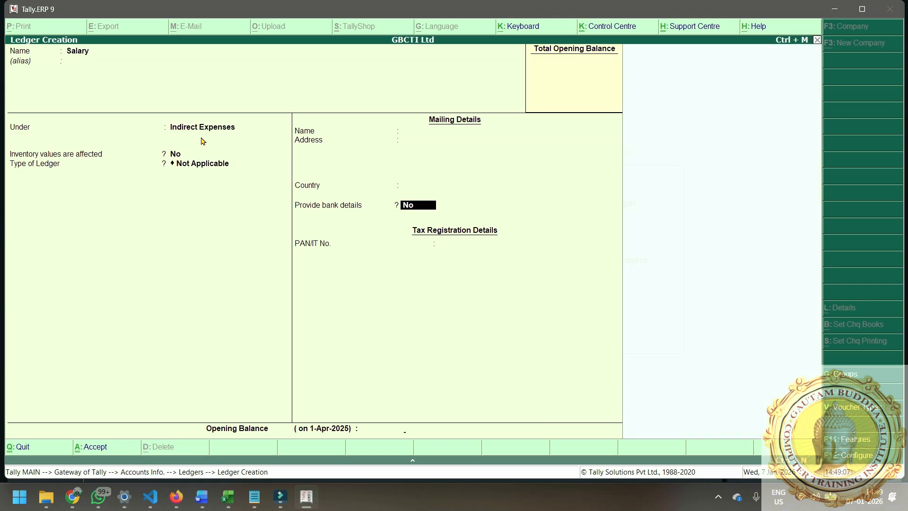
key(Return)
key(Return)
key(Return)
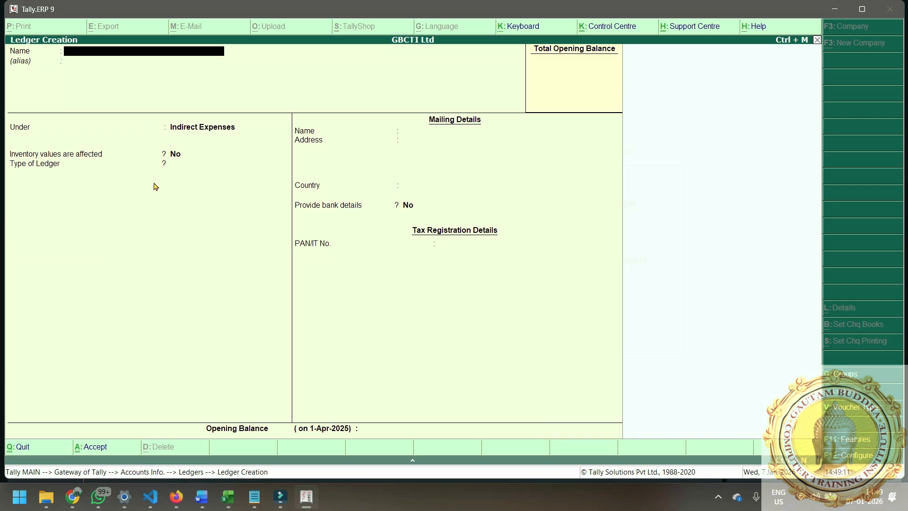
Leave ledger creation and open the single ledger Salary for alteration
key(Escape)
key(Return)
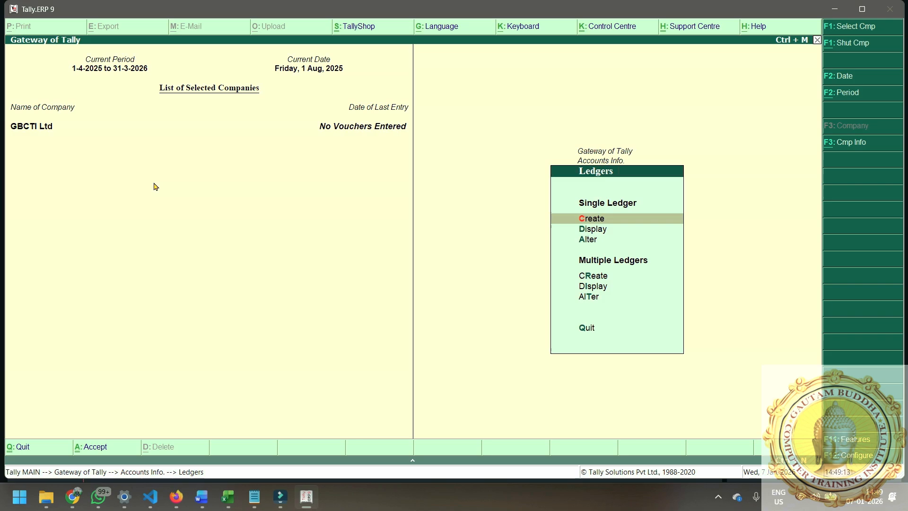
key(Down)
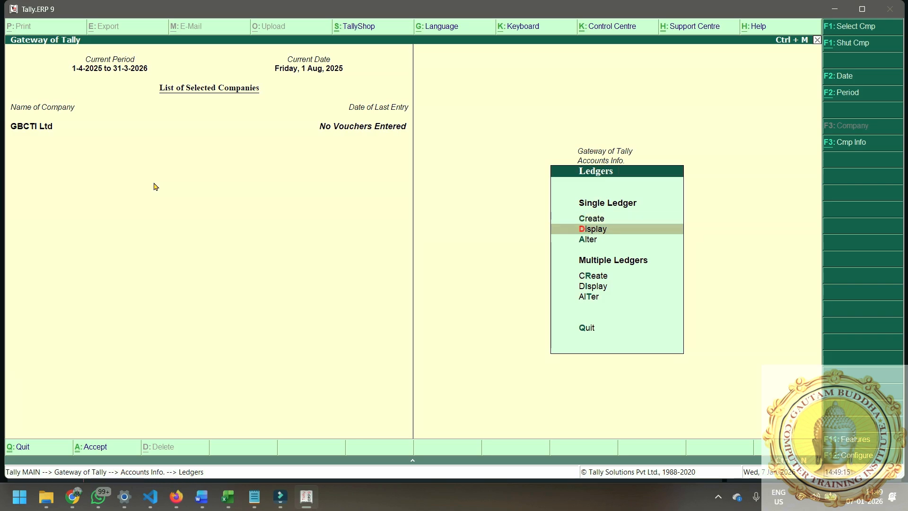
key(Down)
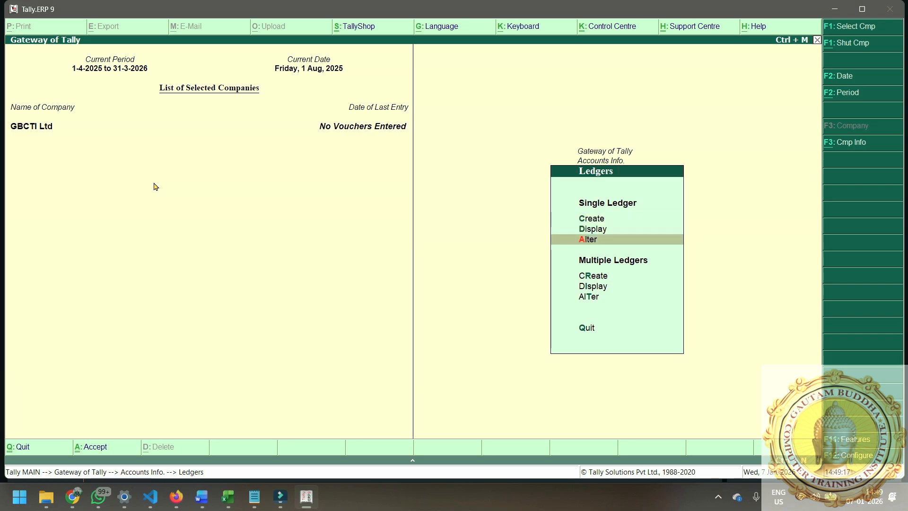
key(Return)
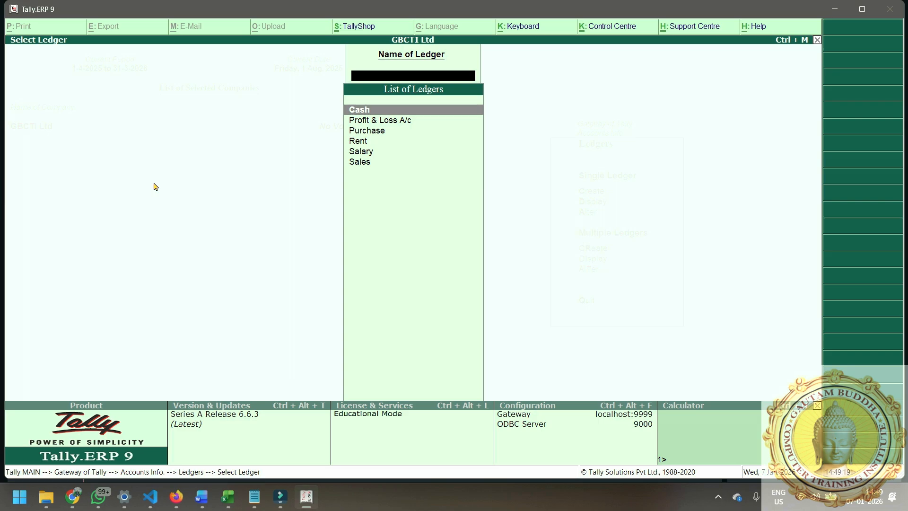
key(Down)
key(Down)
key(Down)
key(Down)
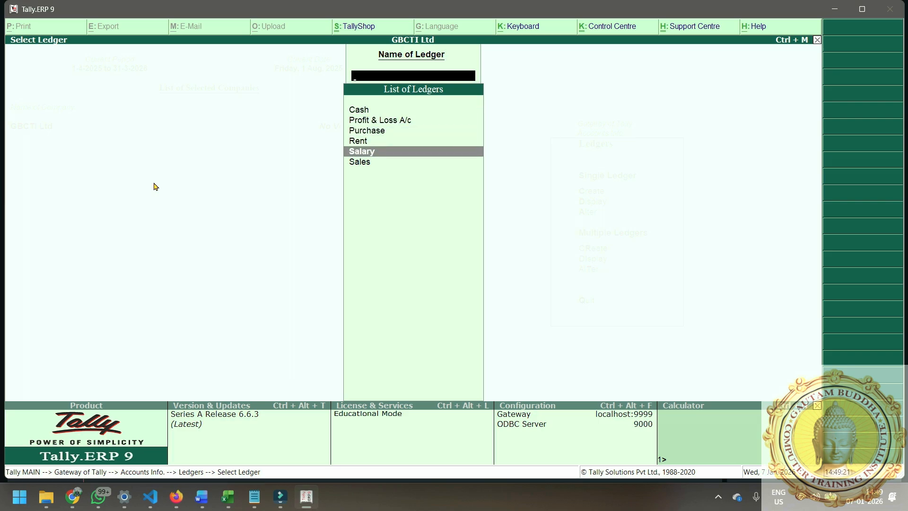
key(Down)
key(Up)
key(Return)
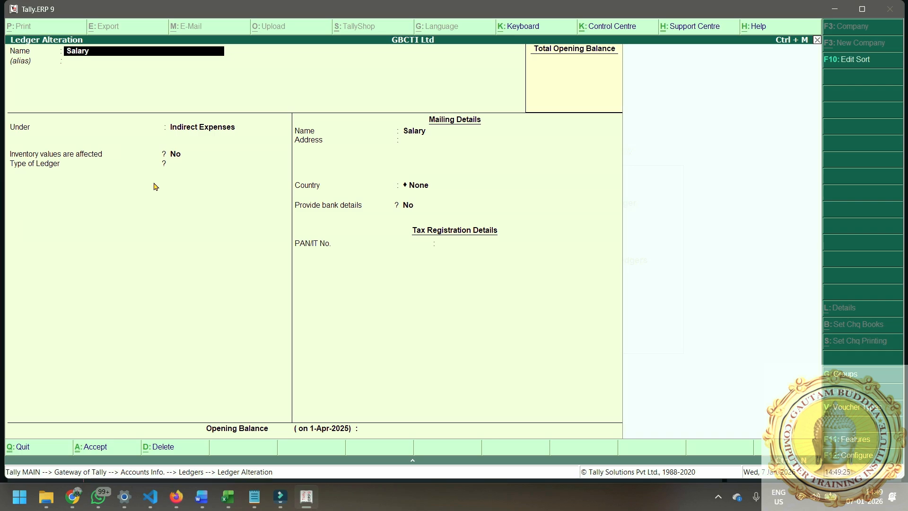
Request deletion of the Salary ledger, cancel it and return to the Gateway of Tally without quitting
key(alt+d)
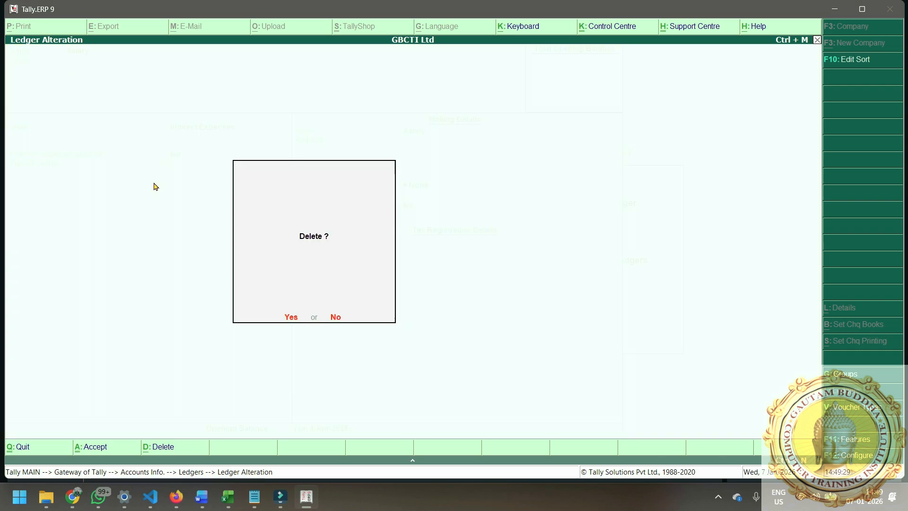
key(Escape)
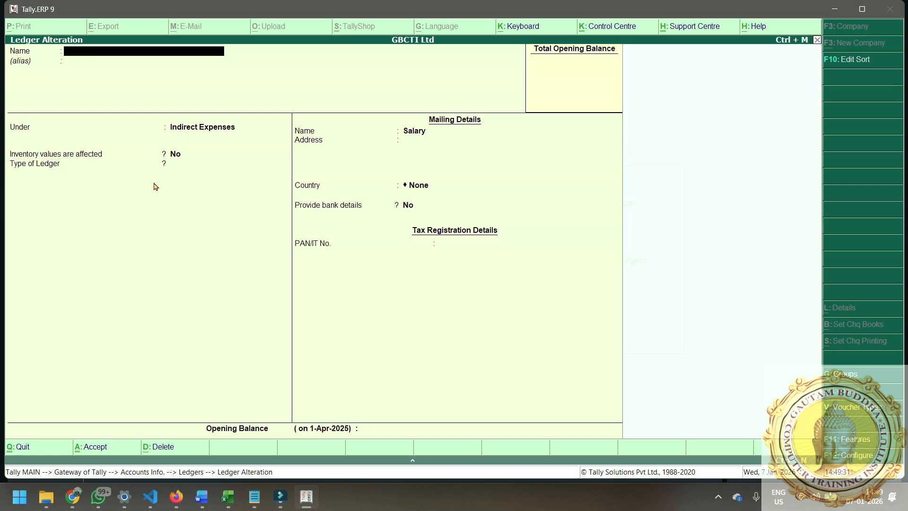
key(Escape)
key(y)
key(Escape)
key(Escape)
key(Escape)
key(Escape)
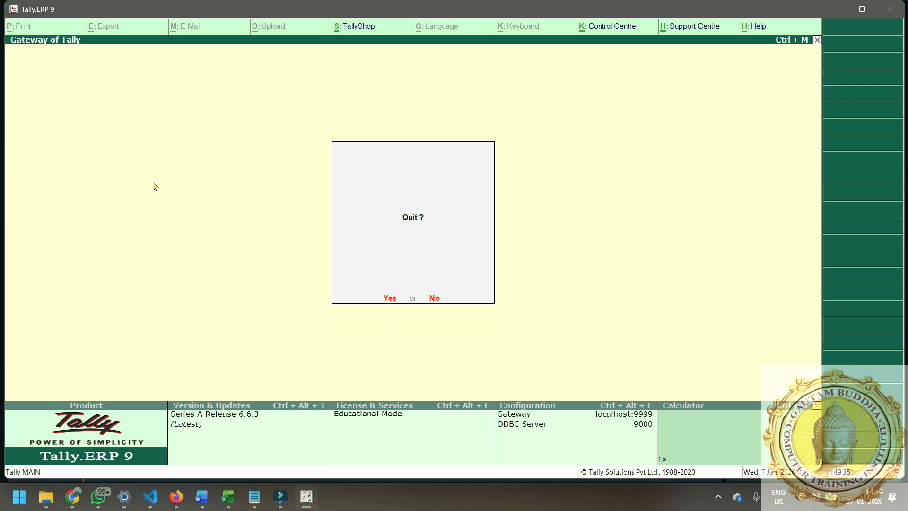
key(n)
Start a purchase voucher in accounting invoice mode with supplier invoice number 4567 dated 1-Aug-2025
key(Down)
key(Down)
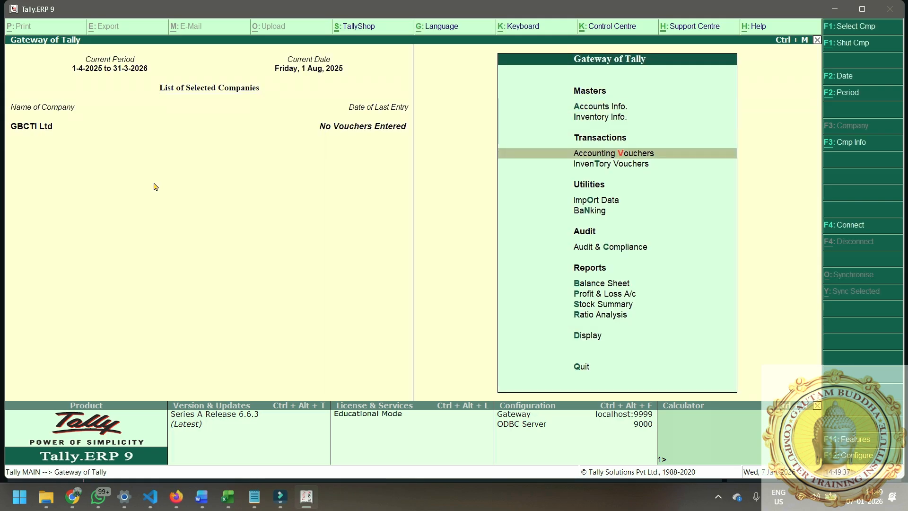
key(Return)
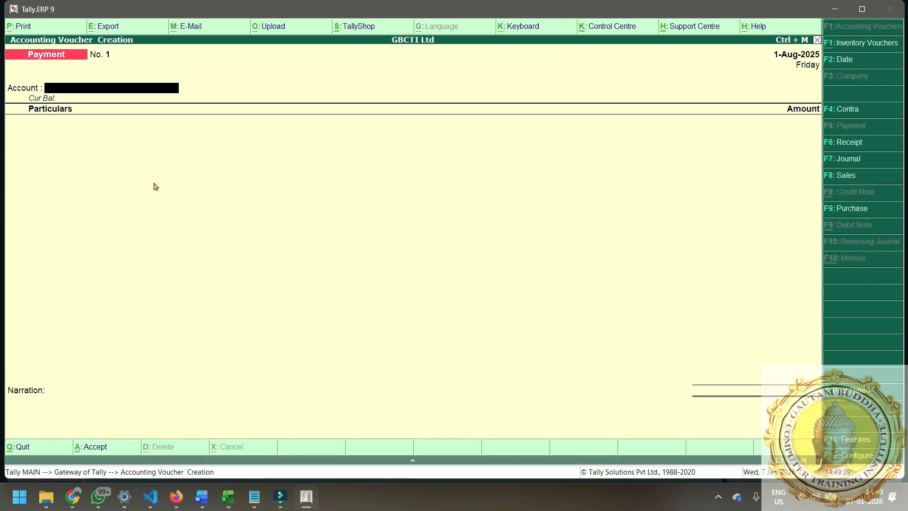
key(F9)
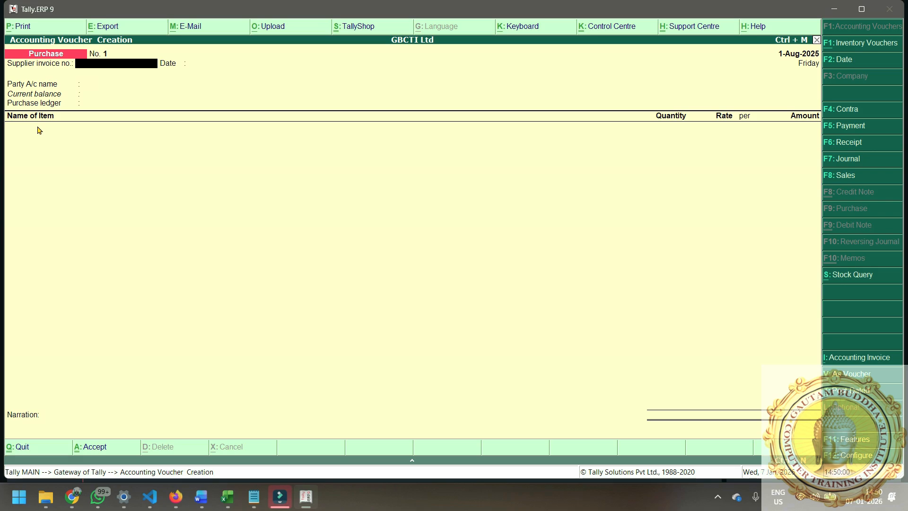
key(ctrl+i)
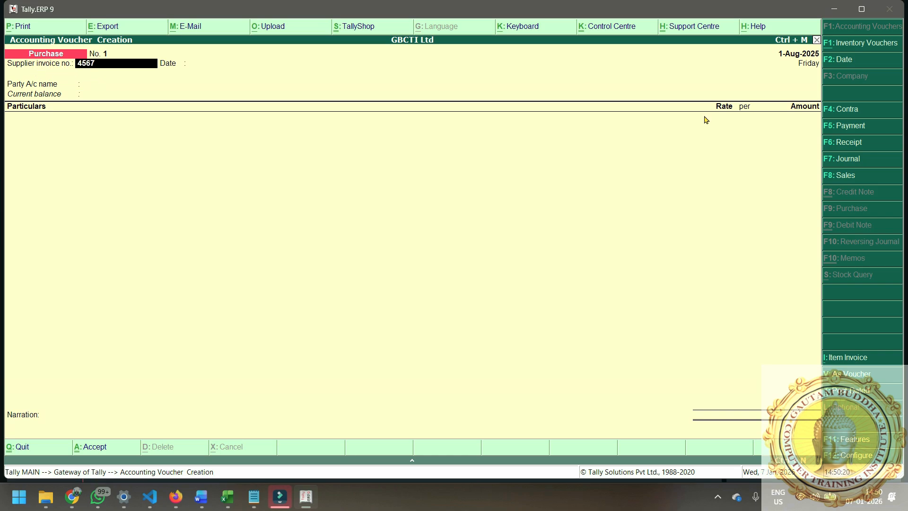
key(Return)
key(Return)
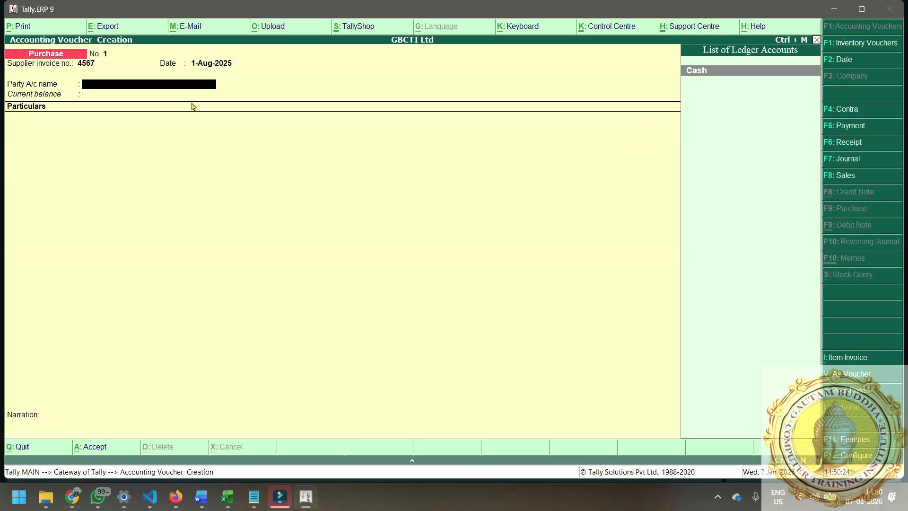
Set Cash as the purchase voucher's party account and accept the default supplier details
key(Return)
key(Return)
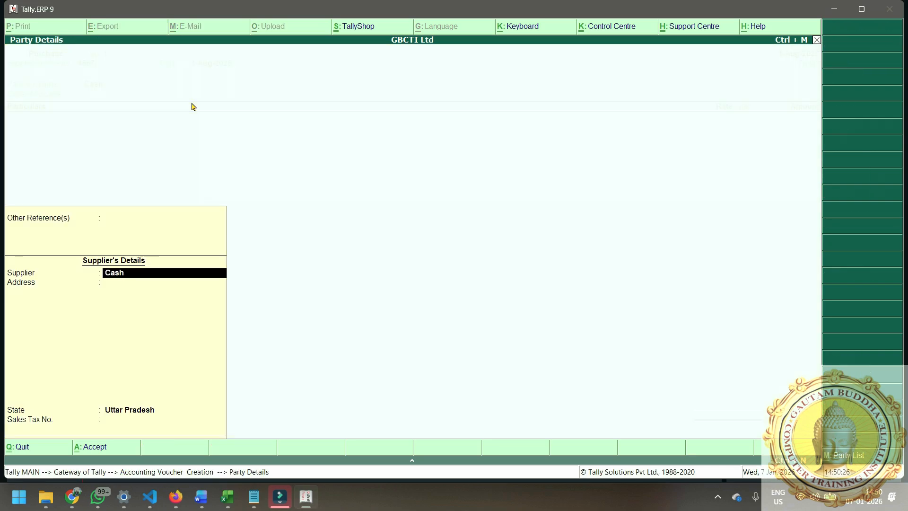
key(Return)
key(Return)
key(Return)
key(Return)
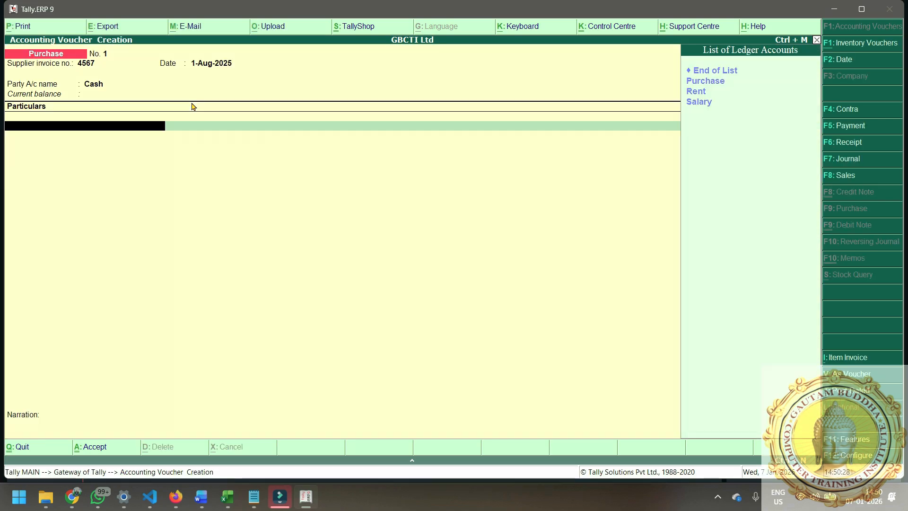
Add the Purchase ledger to the voucher's particulars with an amount of 50,000
key(Down)
key(Down)
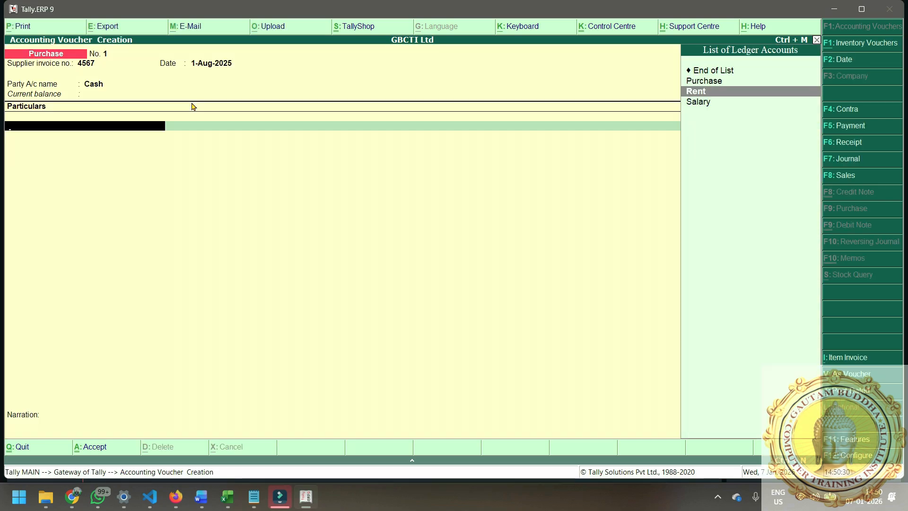
key(Up)
key(Return)
text(50000)
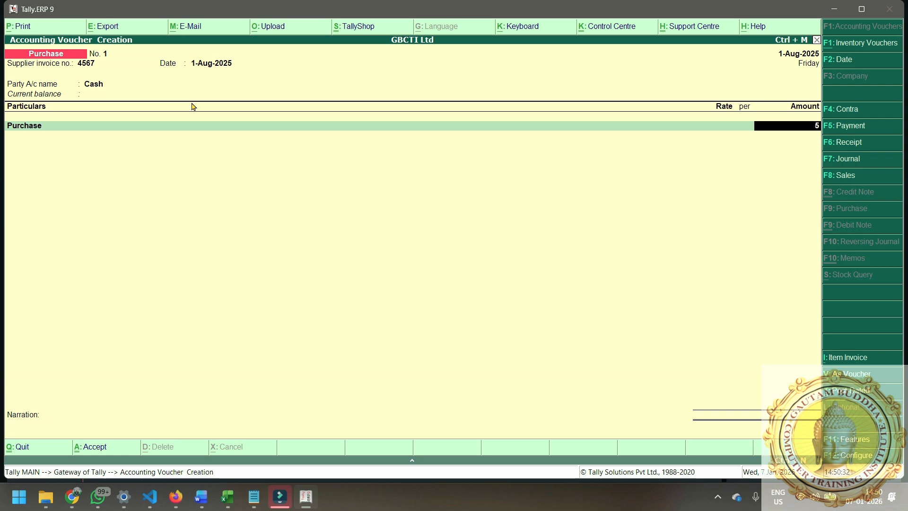
key(Return)
key(Return)
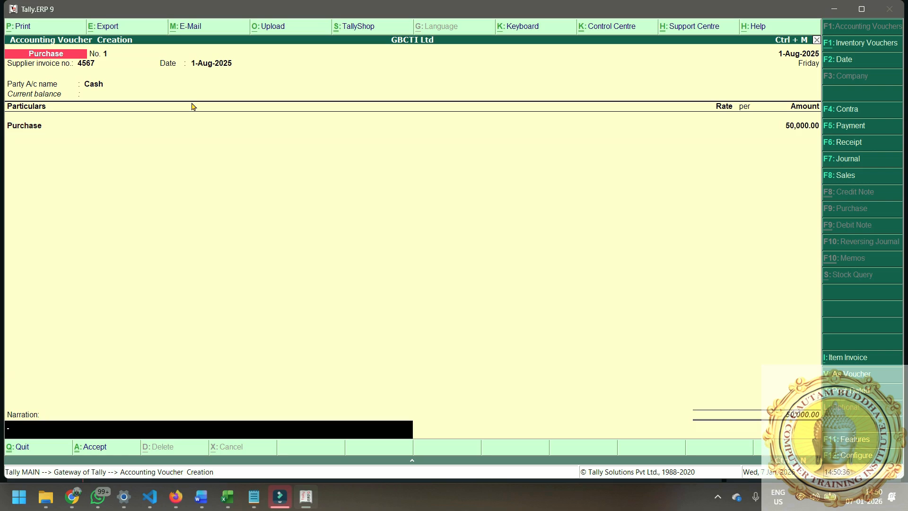
Enter a narration describing the cash purchase with the person's name, and save the purchase voucher
text(Being Purchase By Mr Rahul in Cash)
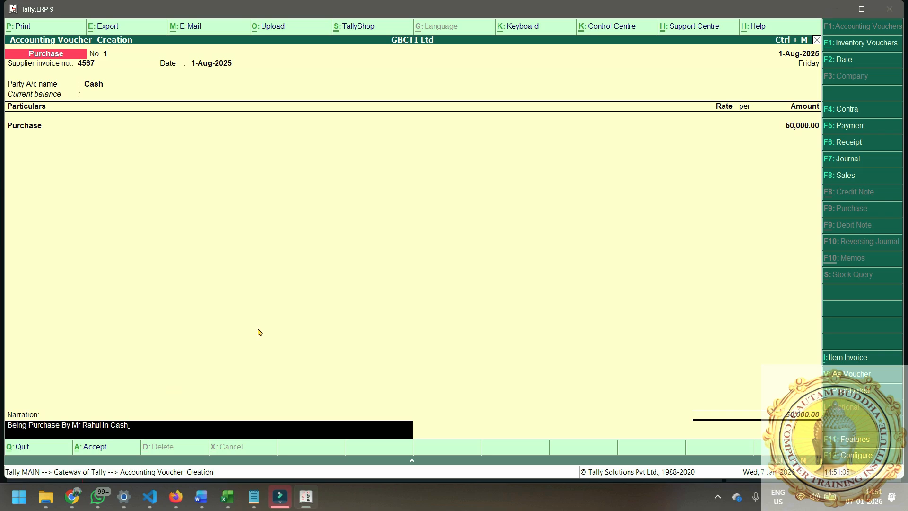
key(Return)
key(Return)
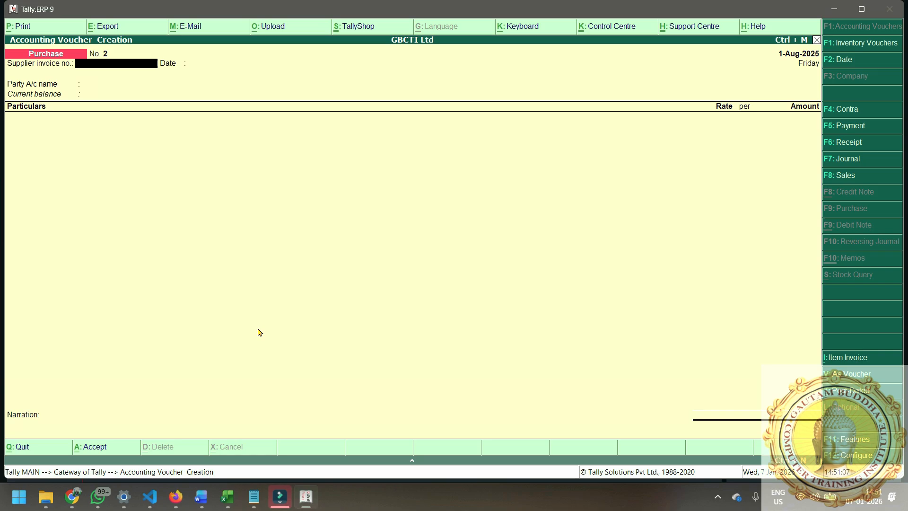
Leave the blank purchase voucher and open the Day Book report for GBCTI Ltd
key(Escape)
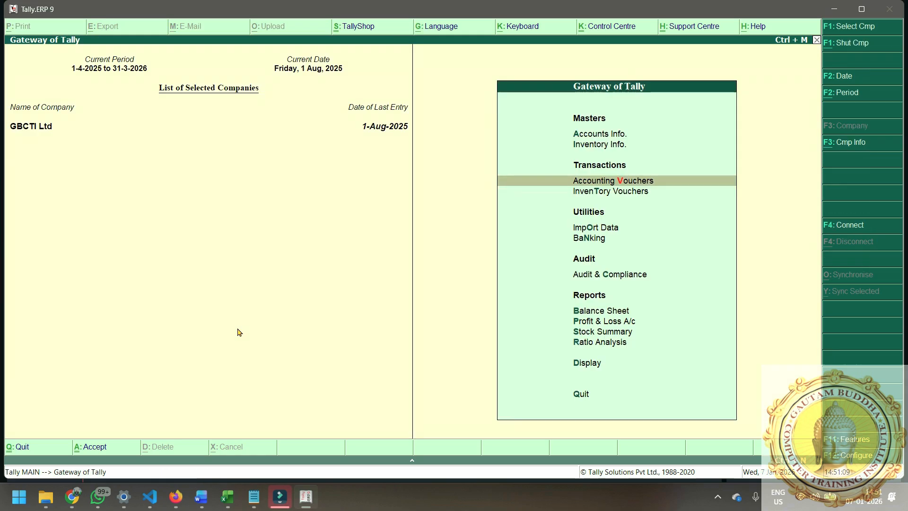
key(Escape)
key(Escape)
key(Down)
key(Down)
key(Down)
key(Down)
key(Down)
key(Down)
key(Down)
key(Down)
key(Down)
key(Down)
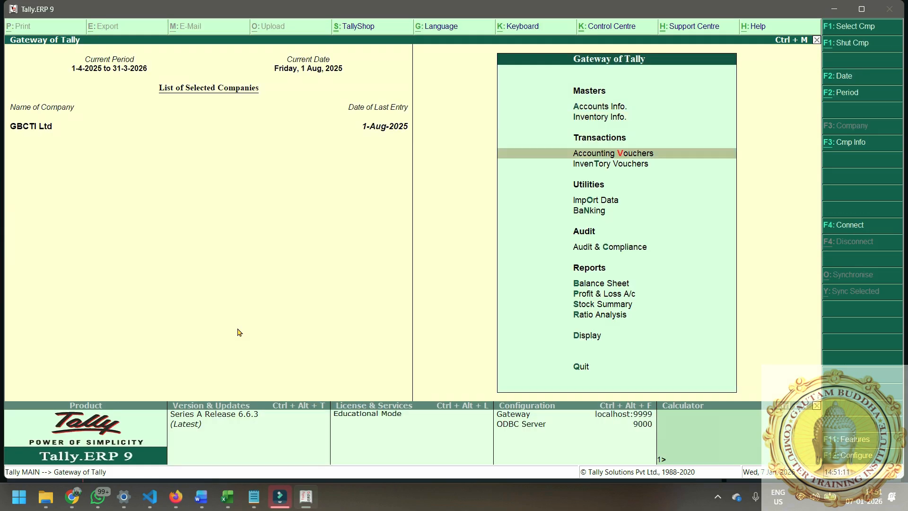
key(Down)
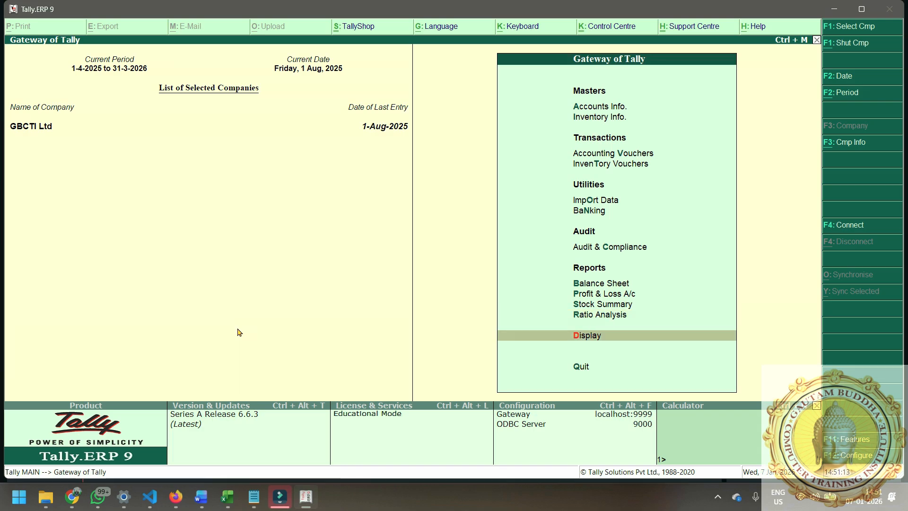
key(Return)
key(Down)
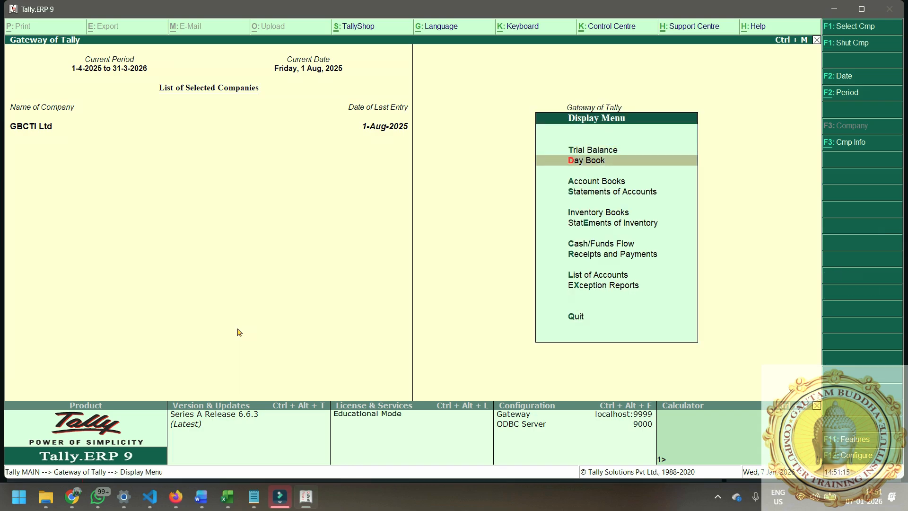
key(Return)
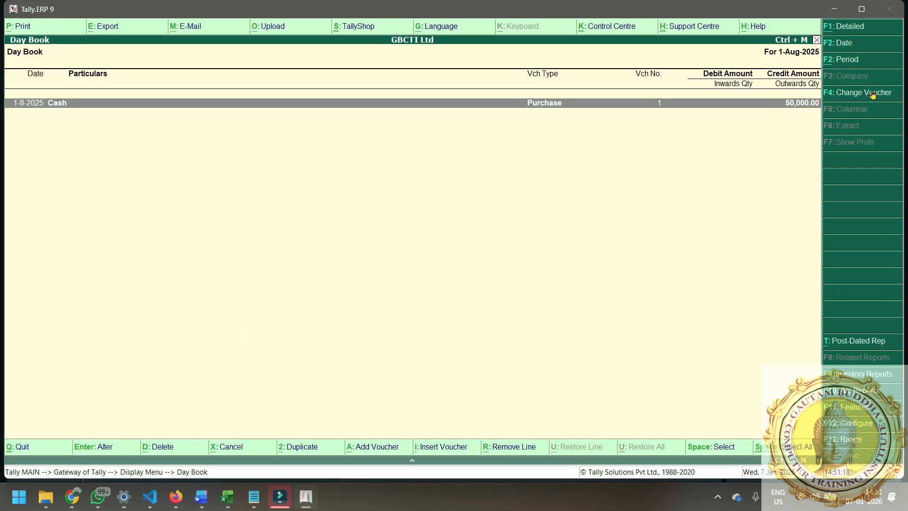
Open the cash purchase voucher from the Day Book, examine its enlarged invoice print preview, and return to the Gateway of Tally
key(Return)
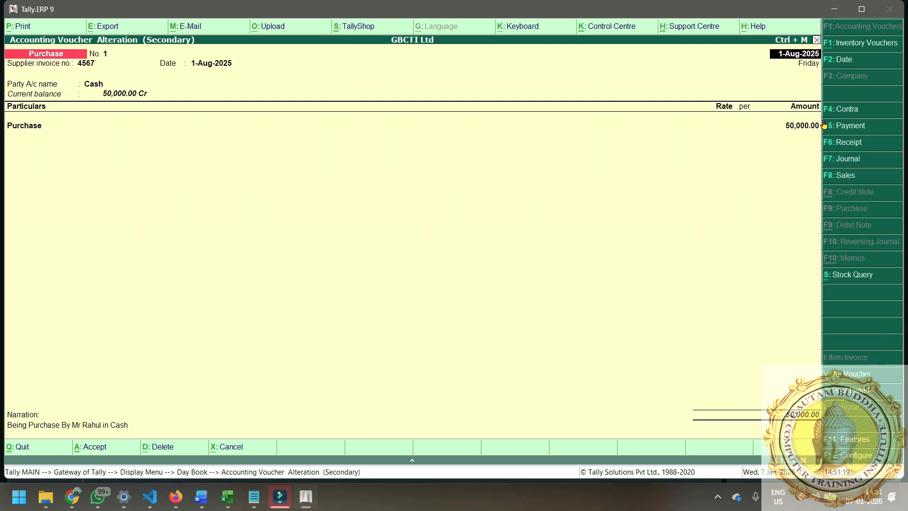
key(alt+p)
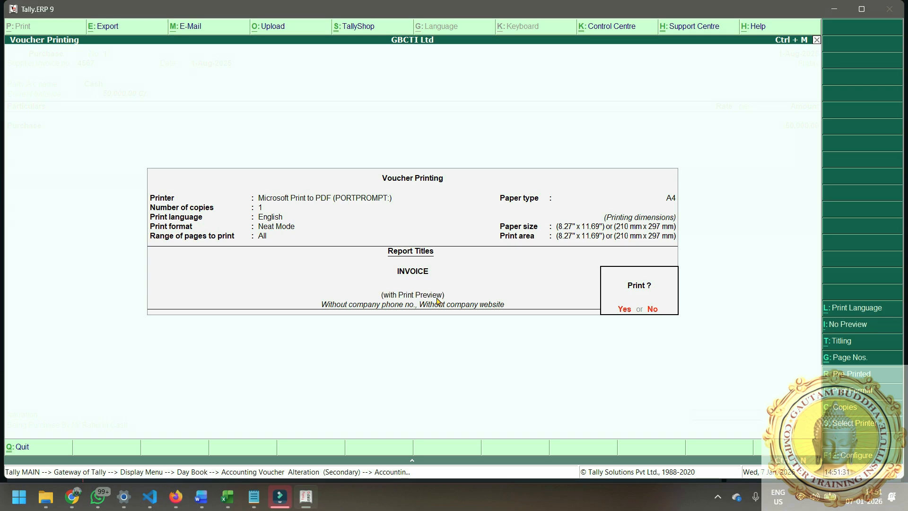
key(Return)
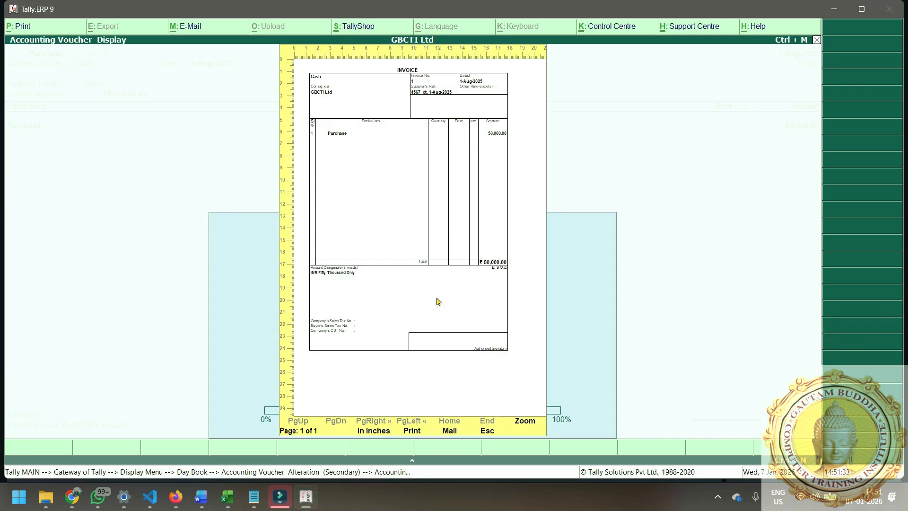
click(436, 301)
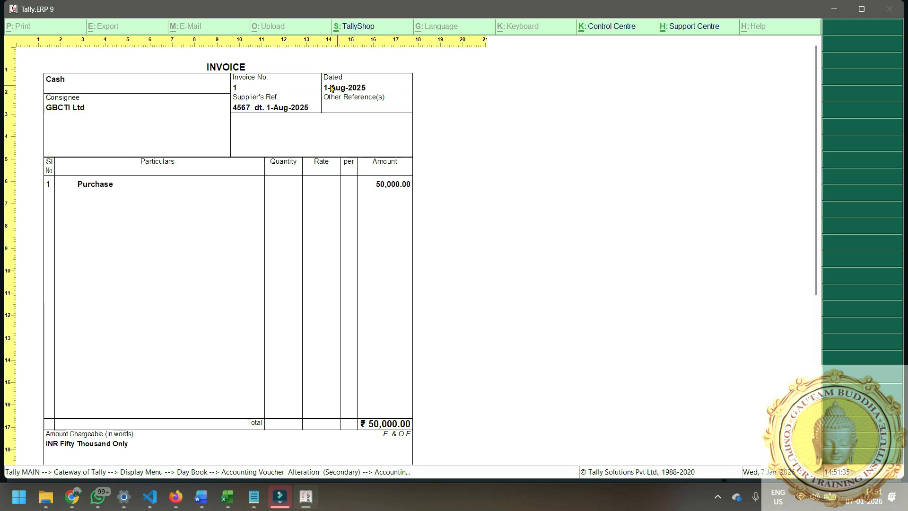
scroll(241, 198, down, 1)
scroll(242, 236, down, 4)
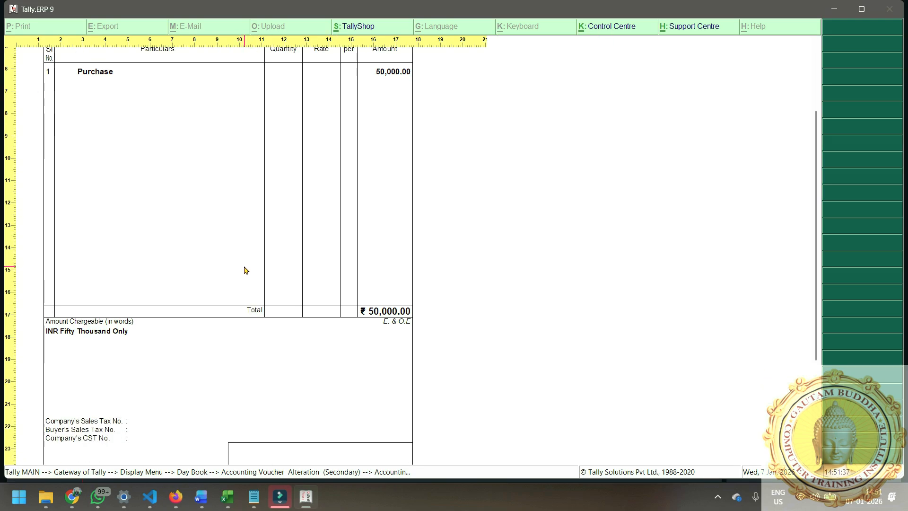
scroll(234, 278, up, 5)
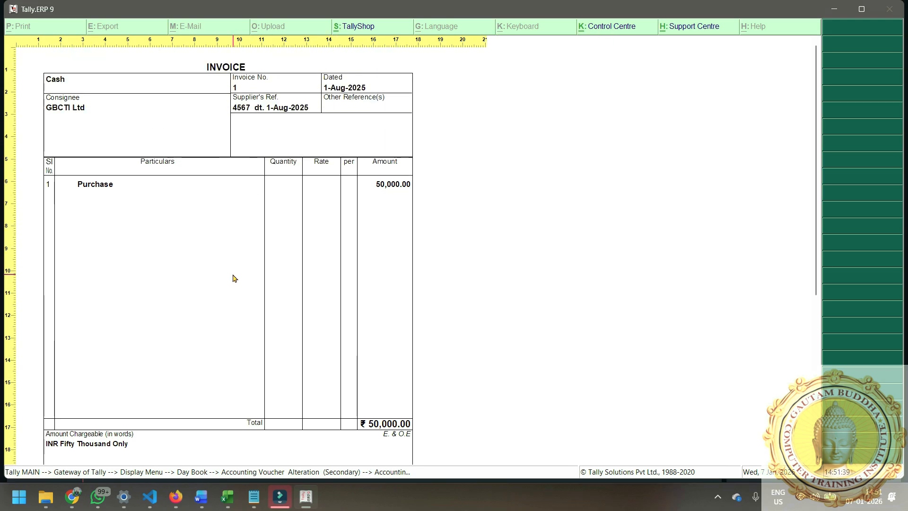
key(Escape)
key(Escape)
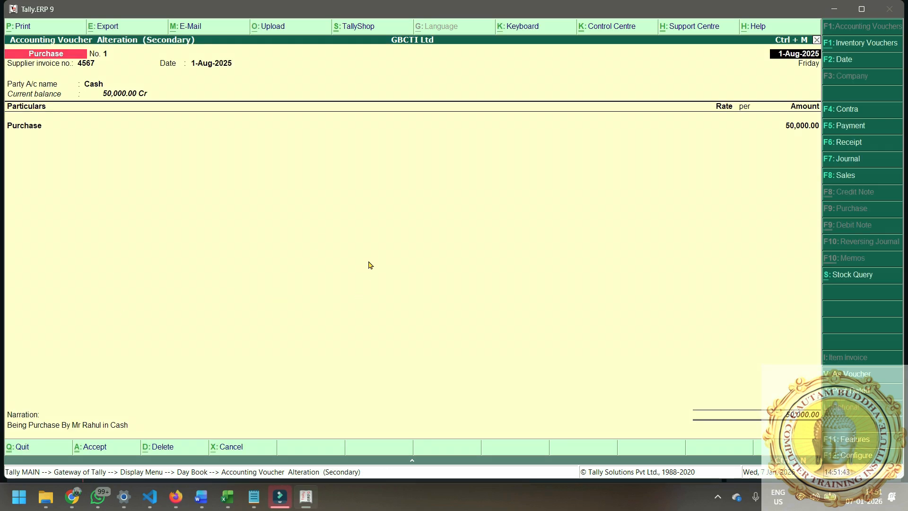
key(Escape)
key(Return)
key(Escape)
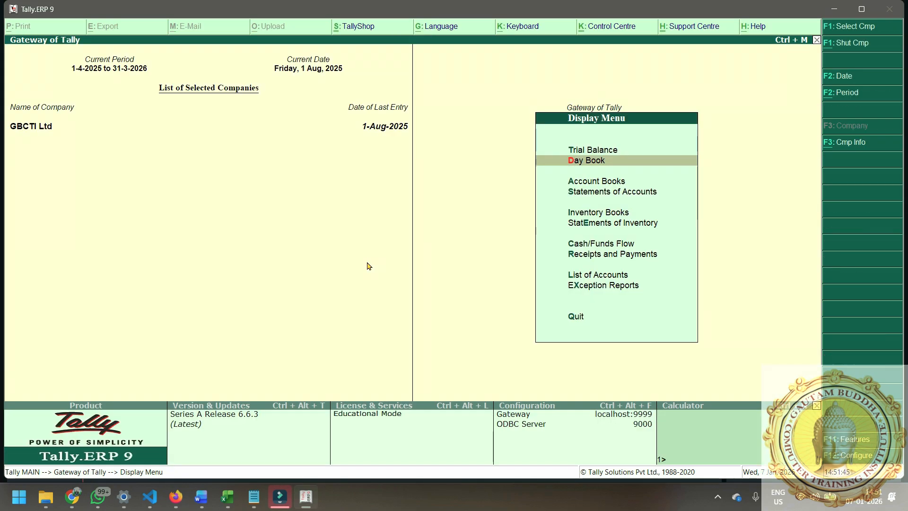
key(Escape)
Start a new sales voucher with reference number 678687
click(608, 152)
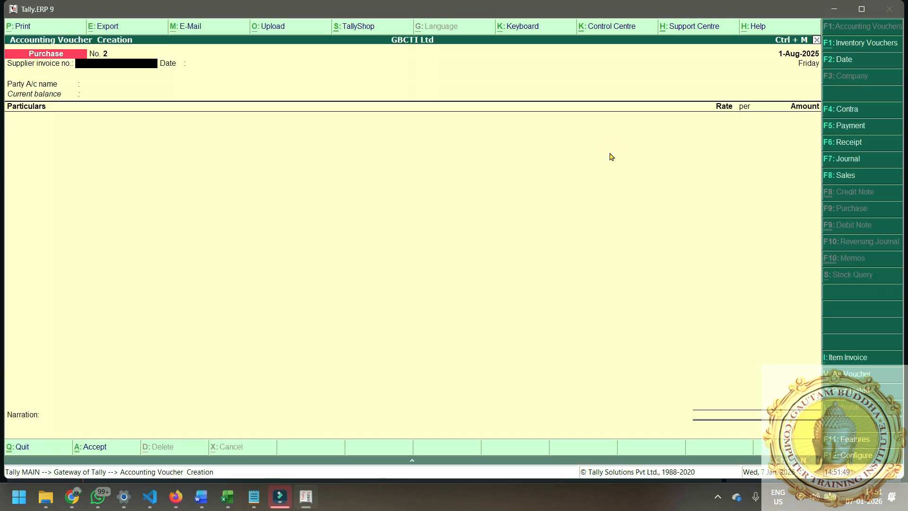
key(F8)
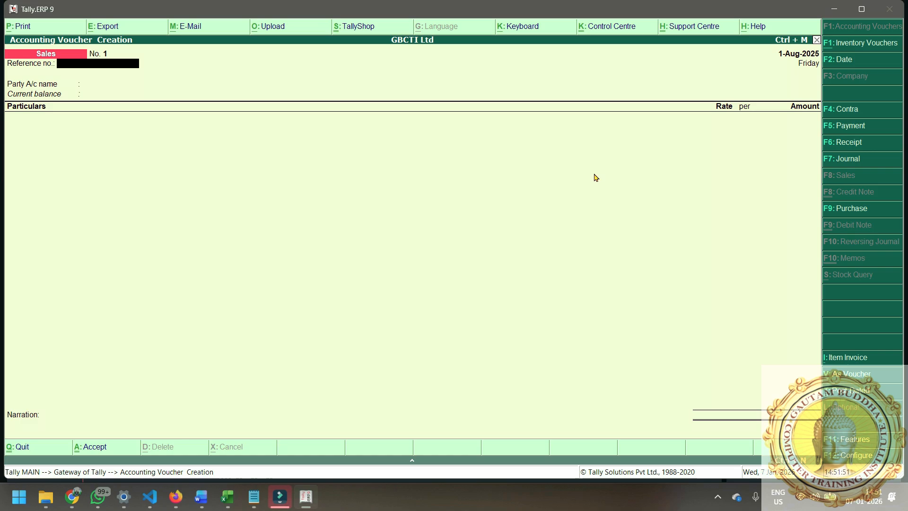
text(678687)
key(Return)
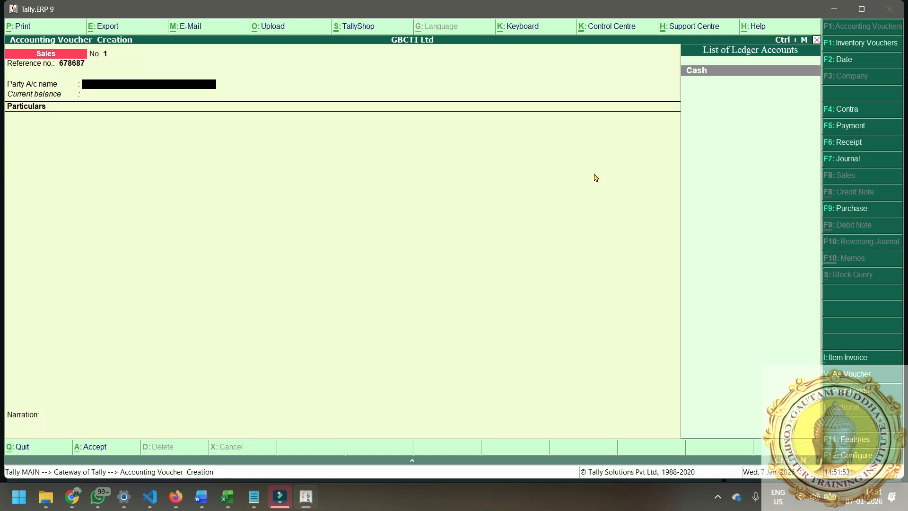
Set Cash as the sales voucher's party account and accept the default despatch, order and buyer details
key(Return)
key(Return)
key(Return)
key(Return)
key(Return)
key(Return)
key(Return)
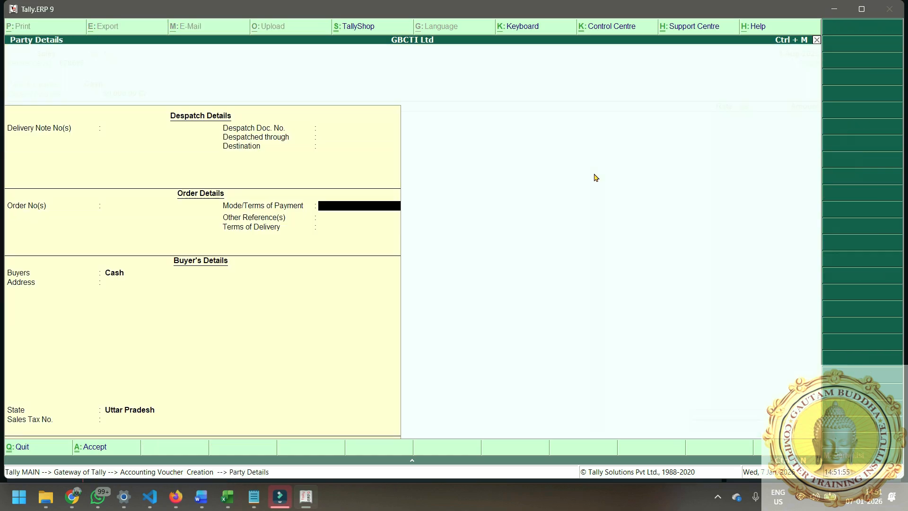
key(Return)
key(Return)
key(Return)
key(Return)
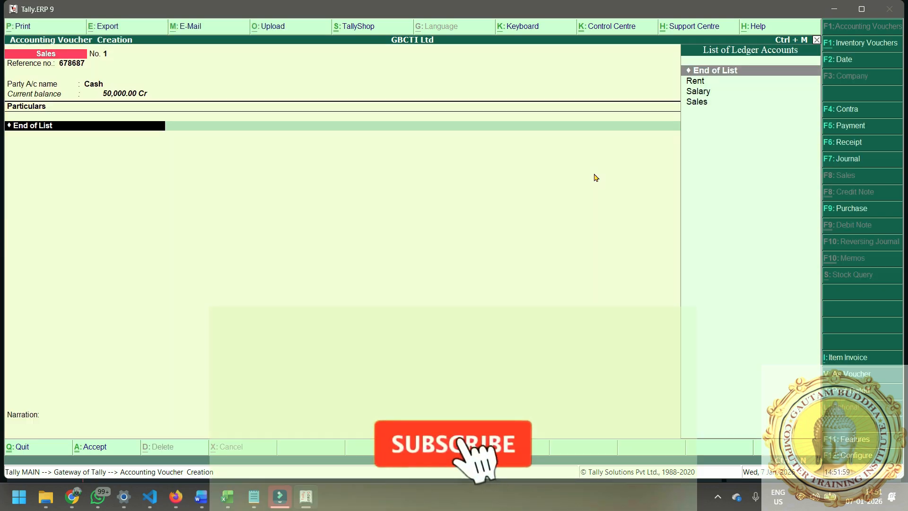
Add the Sales ledger to the sales voucher's particulars with an amount of 80,000
key(Down)
key(Down)
key(Down)
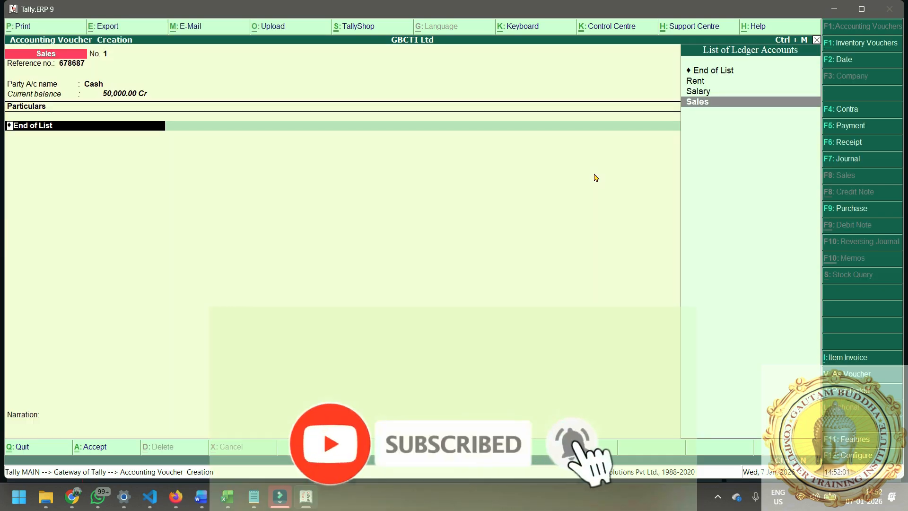
key(Return)
text(8)
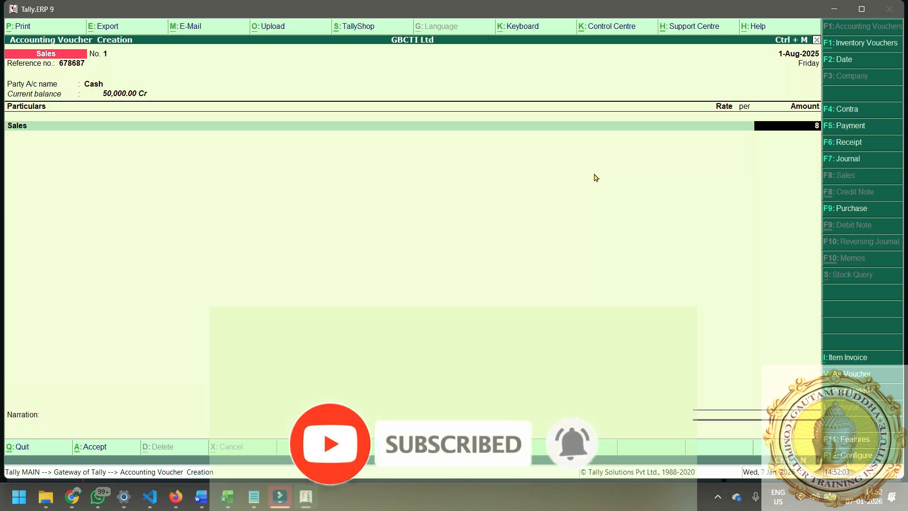
text(0,00000)
key(Return)
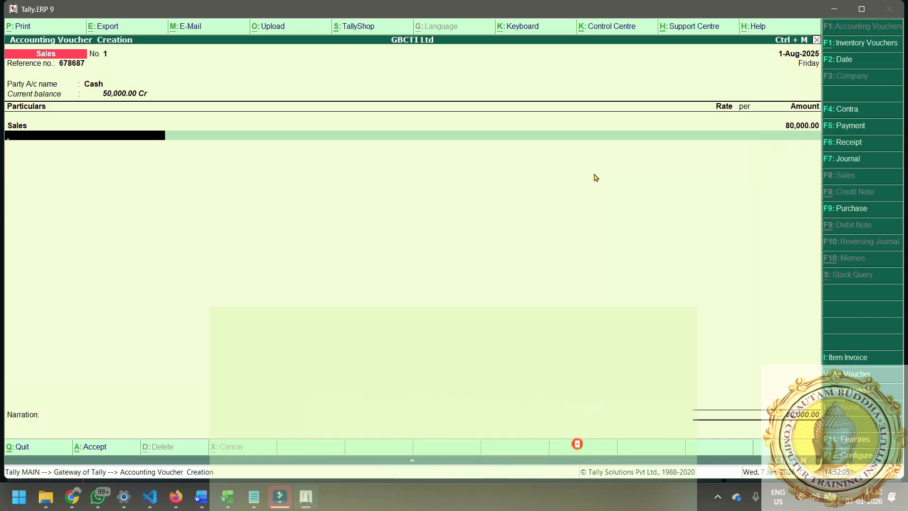
Enter the placeholder narration "hxgcuk iuryeuiryewliru yweuewury le" and save the sales voucher
key(Return)
text(hxgcuk iuryeuiryewliru yweuewury le)
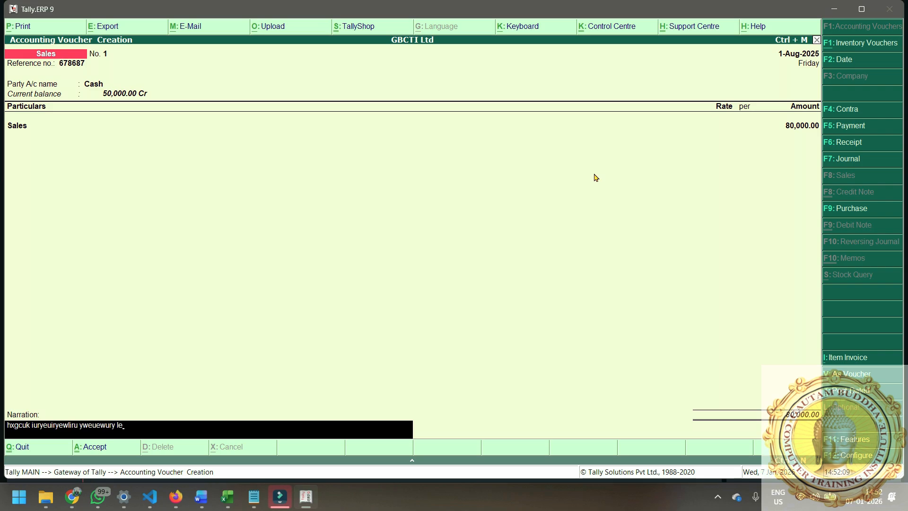
key(Return)
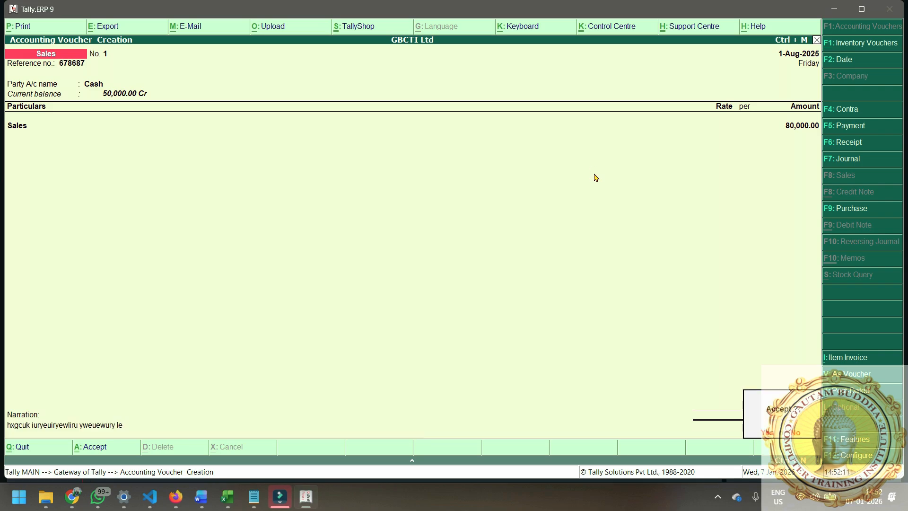
key(Return)
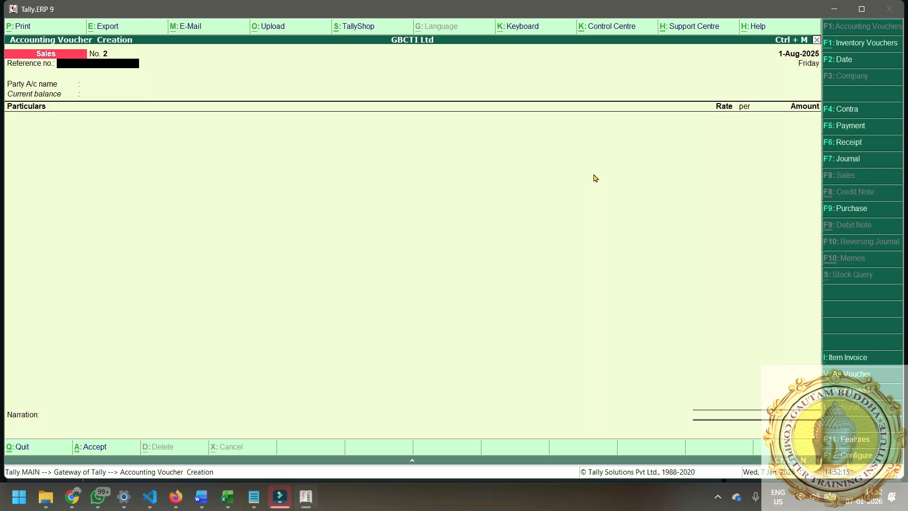
Record and save a payment voucher of 10,000 from the Cash account to the Rent ledger, leaving the narration blank
key(F5)
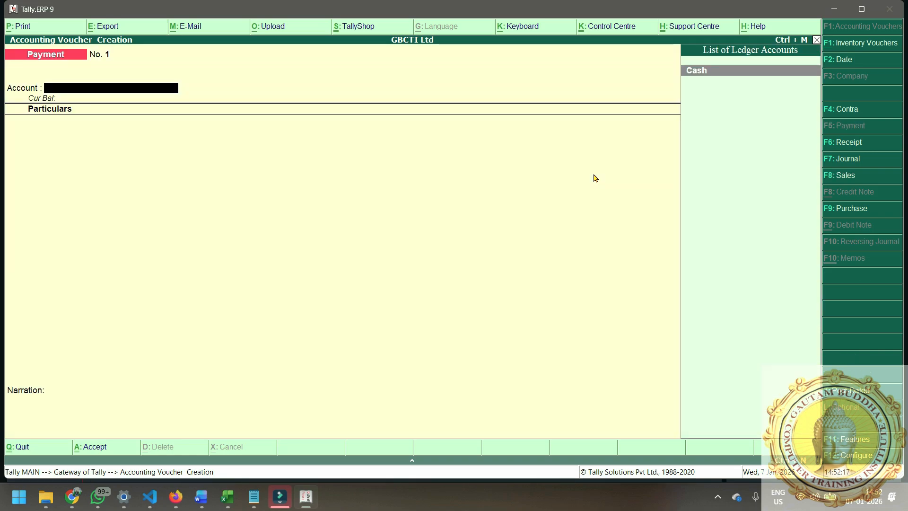
key(Return)
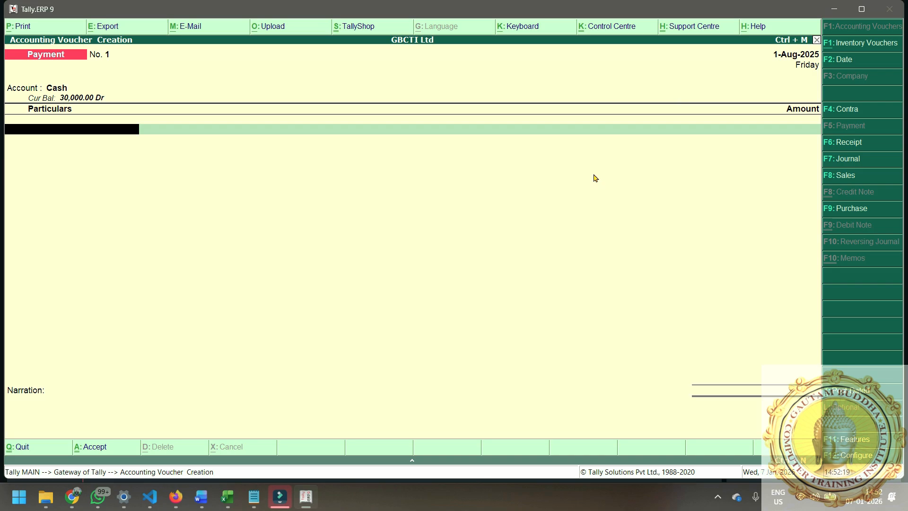
key(Down)
key(Down)
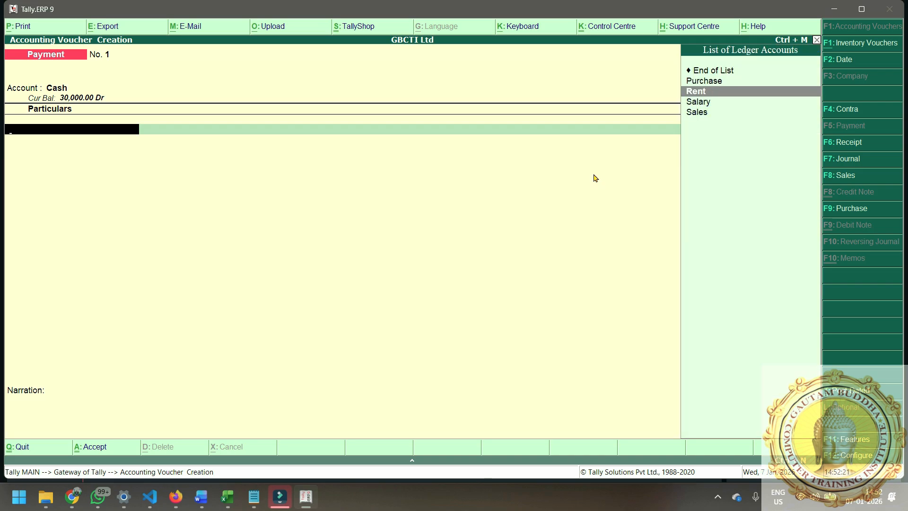
key(Return)
text(10000)
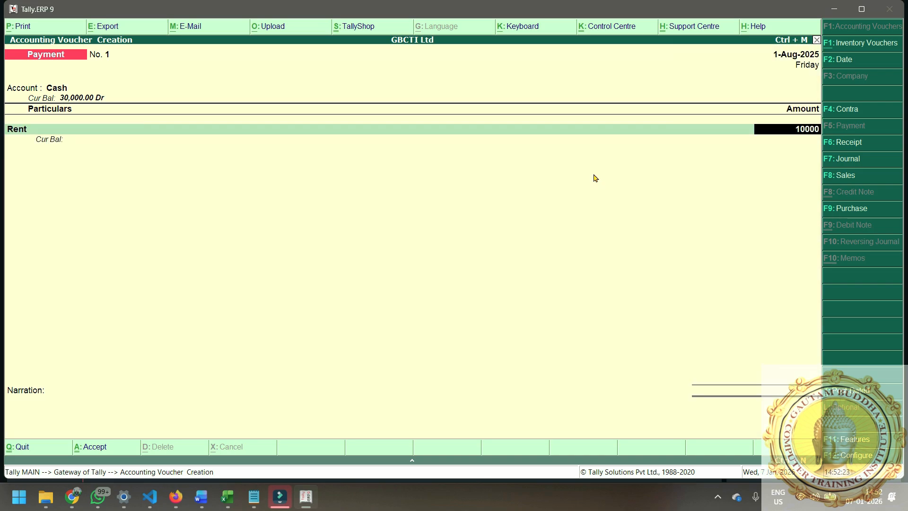
key(Return)
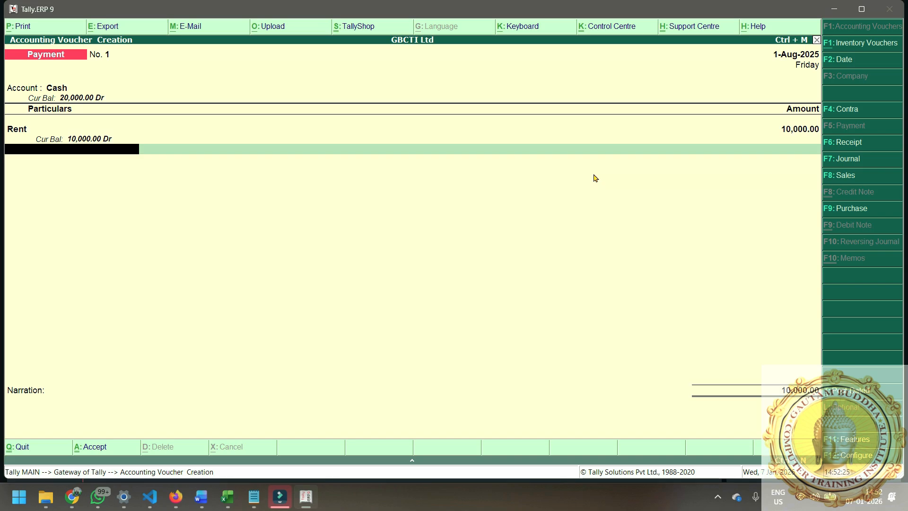
key(Return)
key(Return)
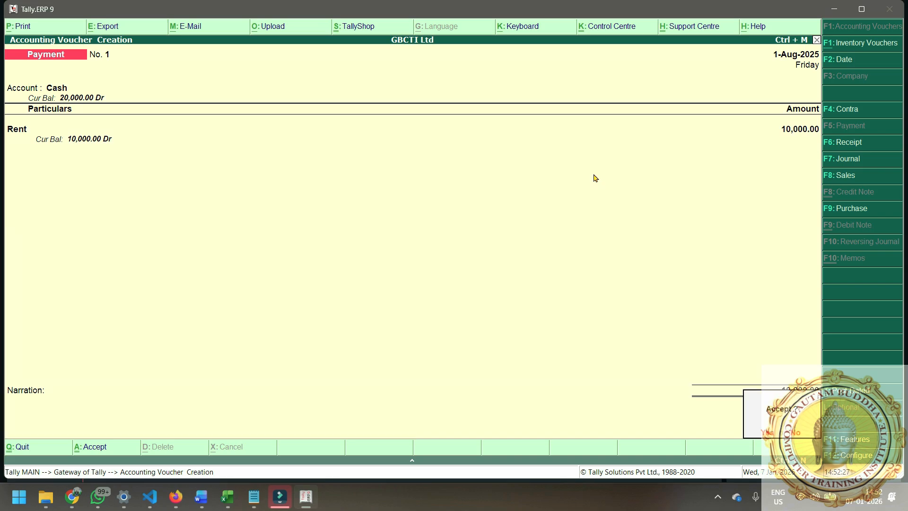
key(Return)
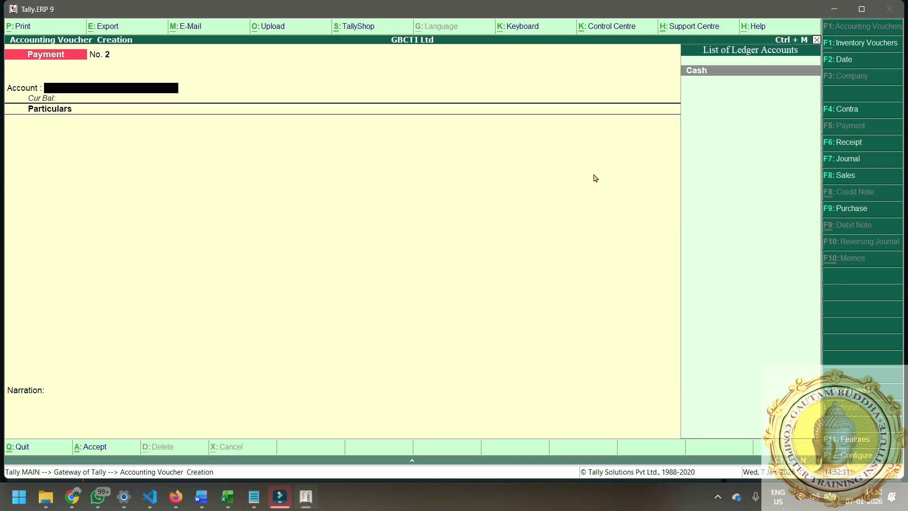
Record and save a payment voucher of 15,000 from the Cash account to the Salary ledger, leaving the narration blank
key(Return)
key(Down)
key(Down)
key(Down)
key(Down)
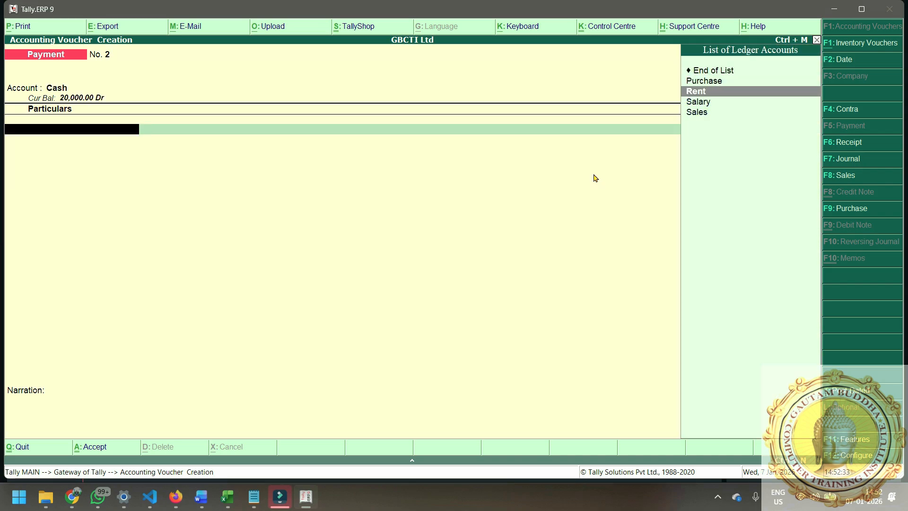
key(Return)
text(150000)
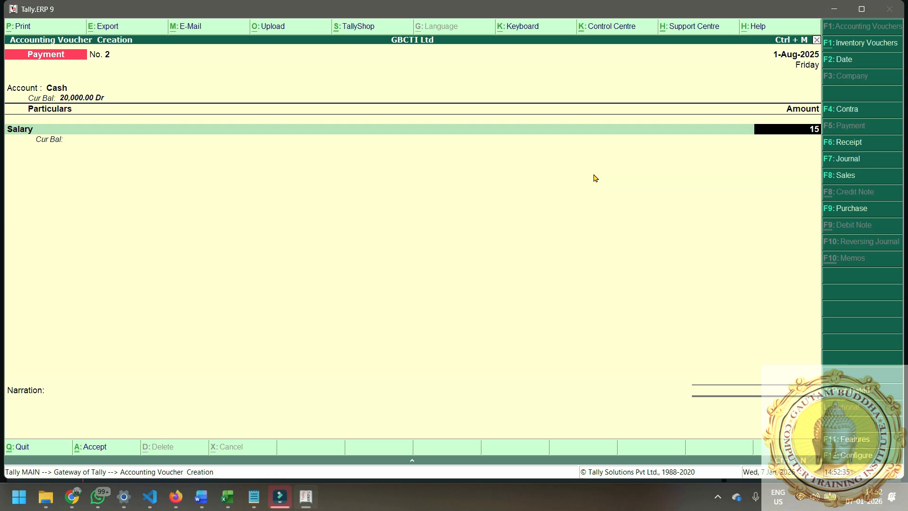
key(BackSpace)
key(Return)
key(Return)
key(Return)
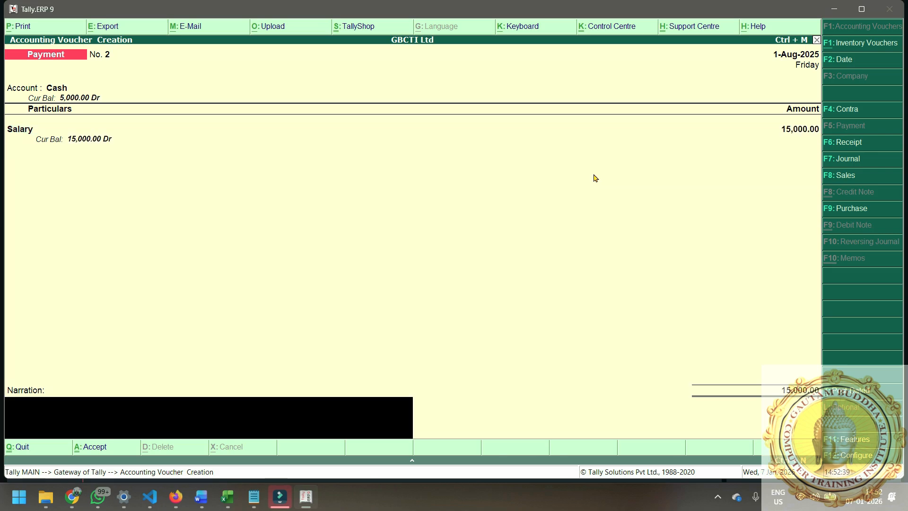
key(Return)
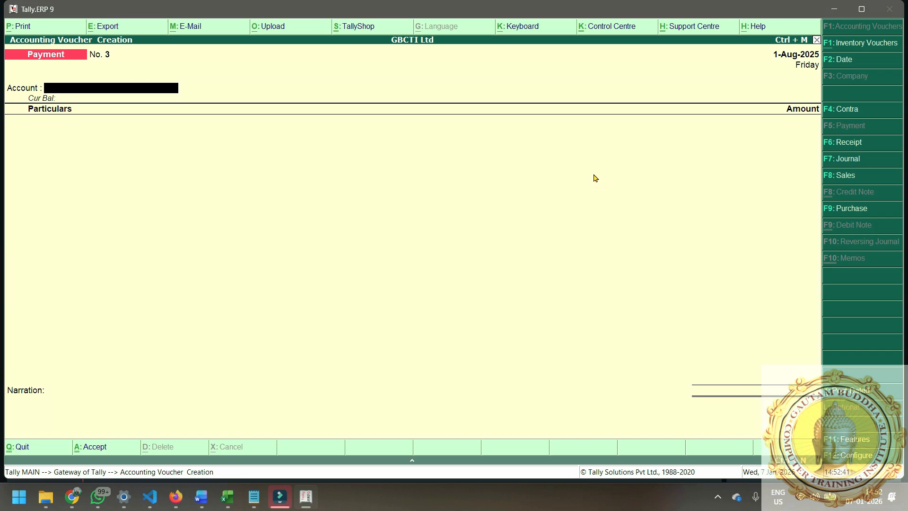
Leave payment voucher entry and open the Day Book report for GBCTI Ltd
key(Escape)
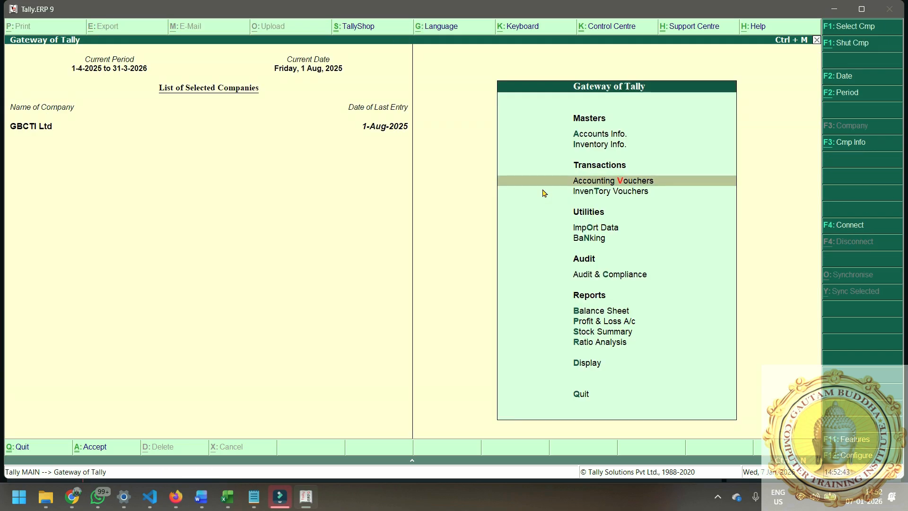
key(Escape)
key(Escape)
key(Down)
key(Down)
key(Down)
key(Down)
key(Down)
key(Down)
key(Down)
key(Down)
key(Down)
key(Down)
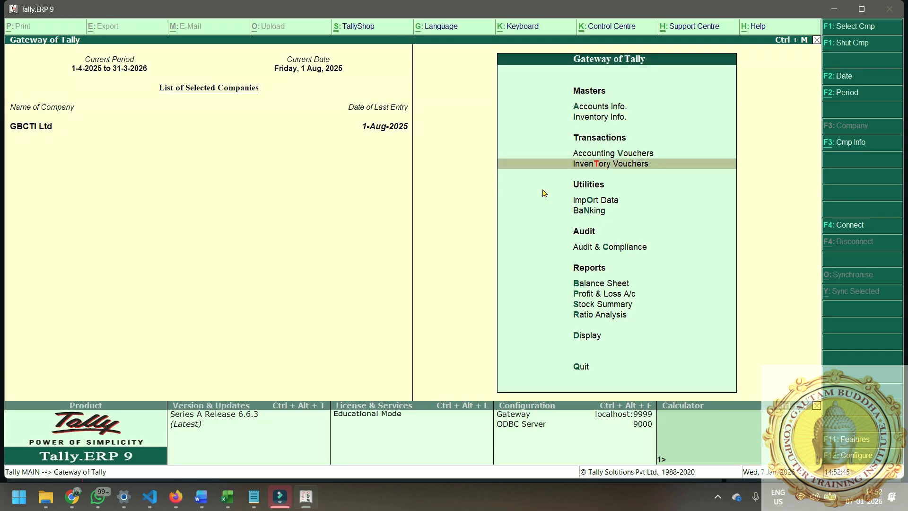
key(Down)
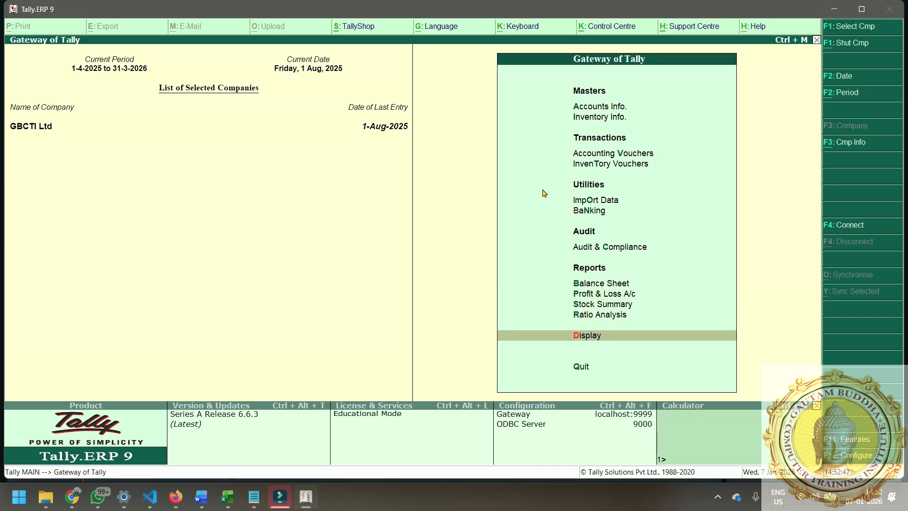
key(Return)
key(Down)
key(Return)
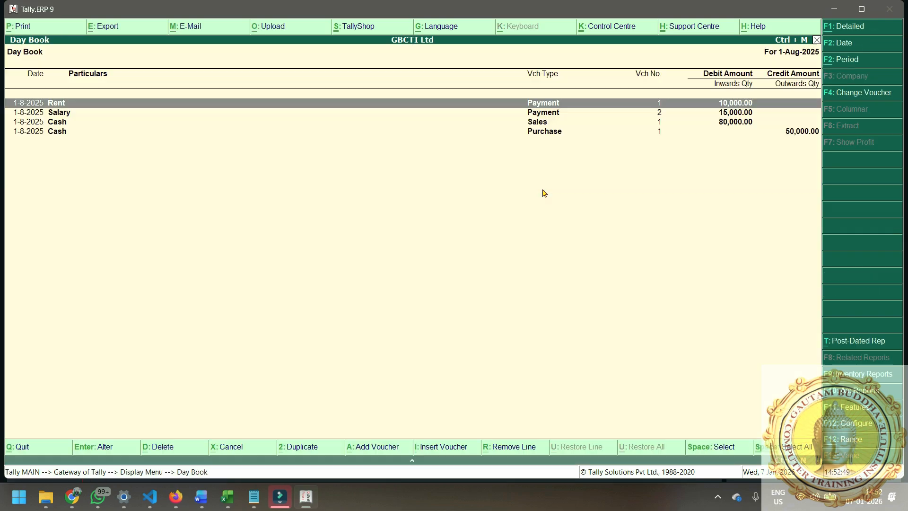
Review the rent, salary, sales and purchase vouchers listed in the Day Book, and return to the Gateway of Tally
key(Down)
key(Down)
key(Down)
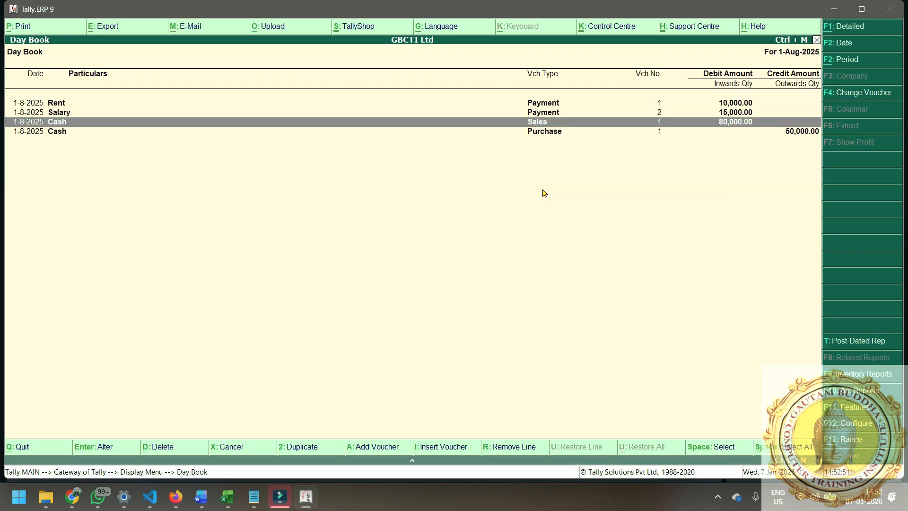
key(Up)
key(Up)
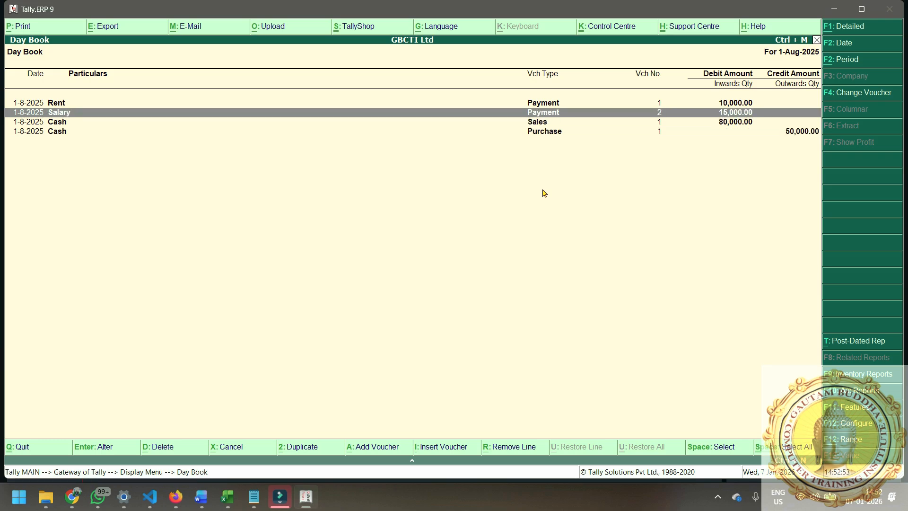
key(Up)
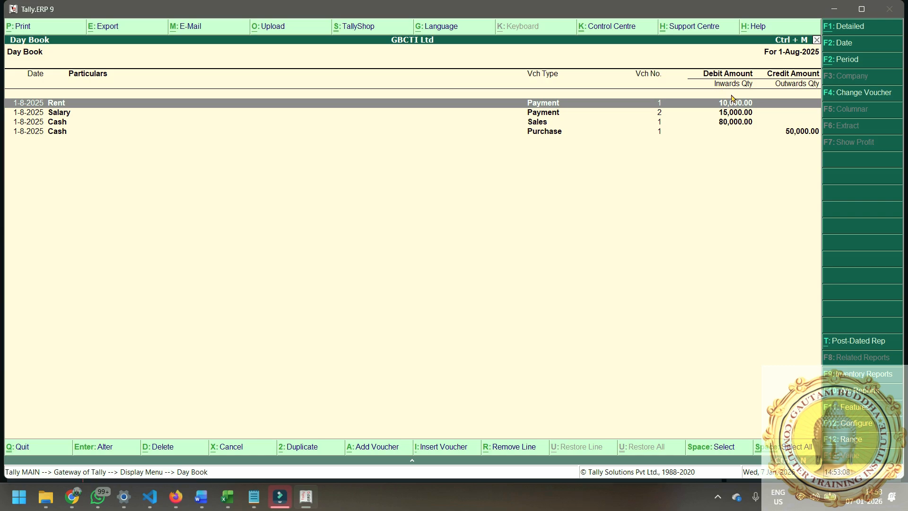
key(Escape)
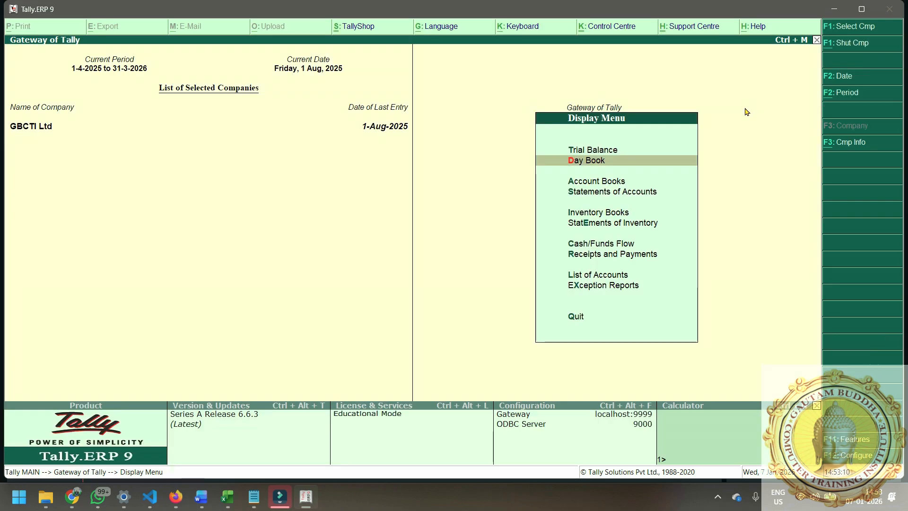
key(Escape)
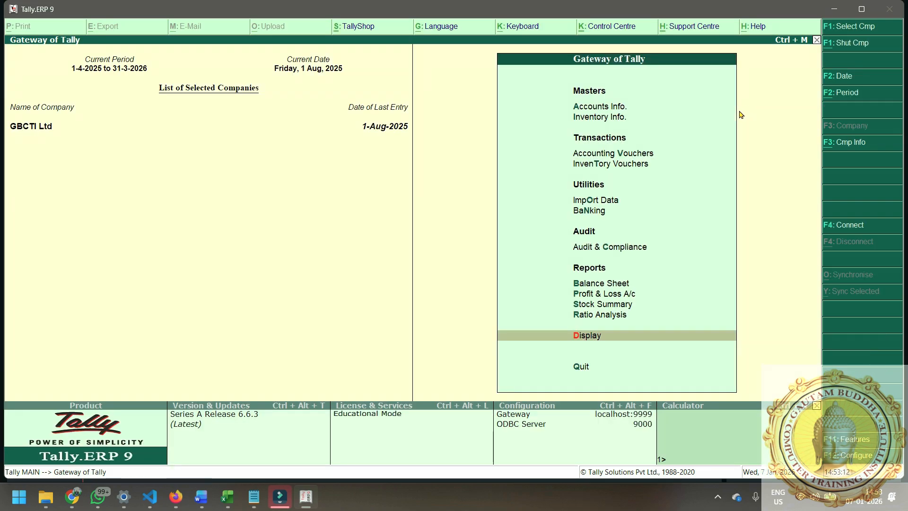
Examine the Profit & Loss A/c of GBCTI Ltd, including its Indirect Expenses line, and return to the Gateway without quitting
key(Up)
key(Up)
key(Up)
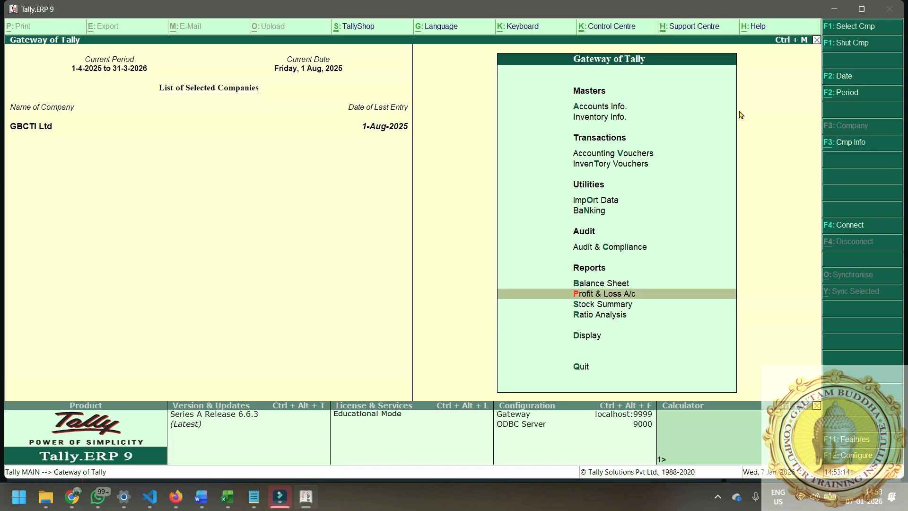
key(Return)
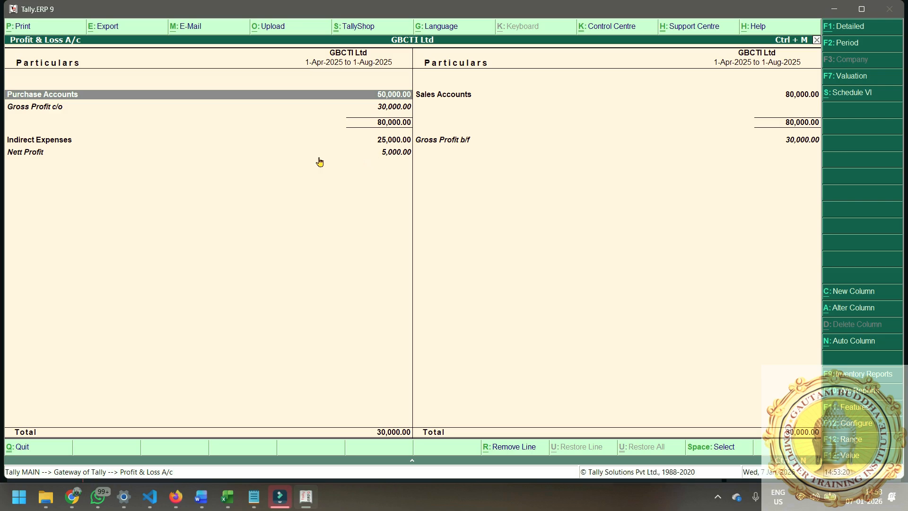
click(385, 142)
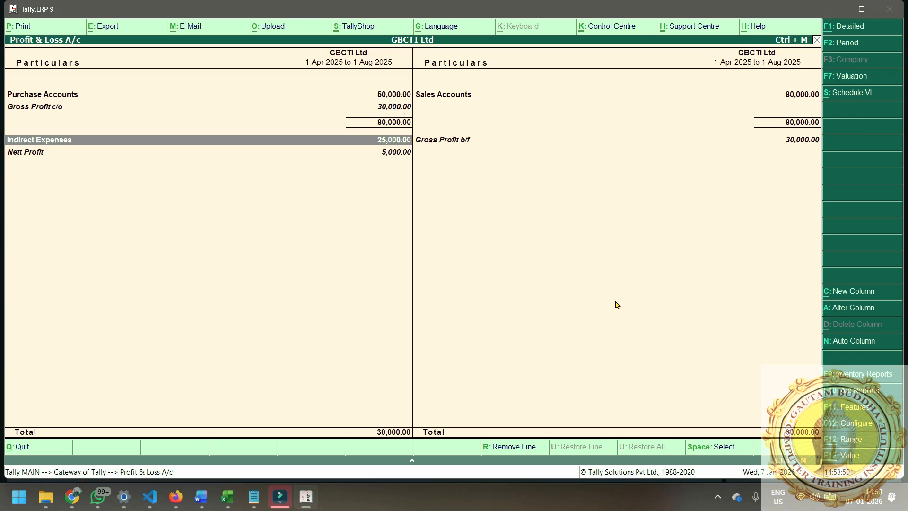
key(Escape)
key(Escape)
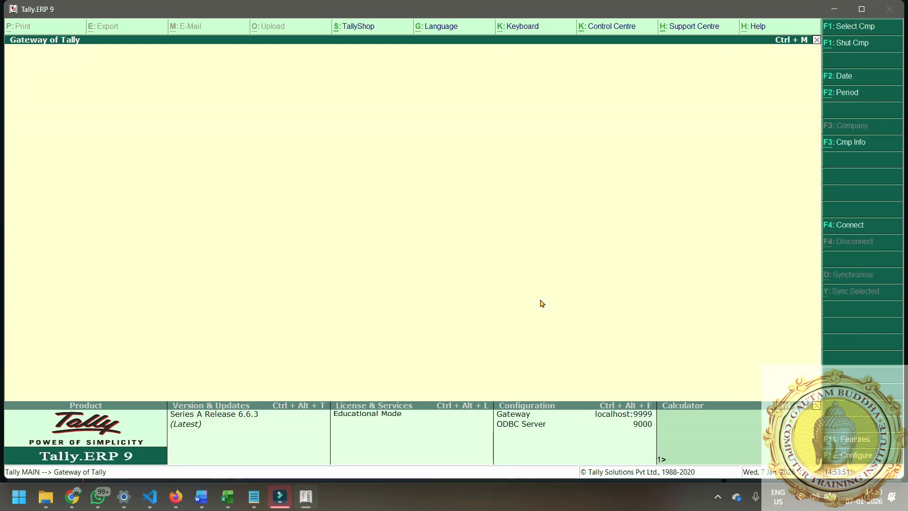
key(n)
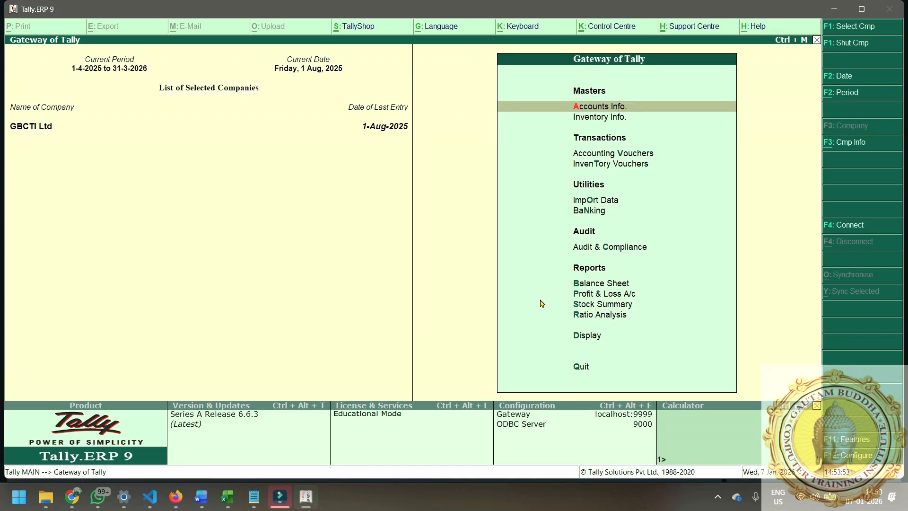